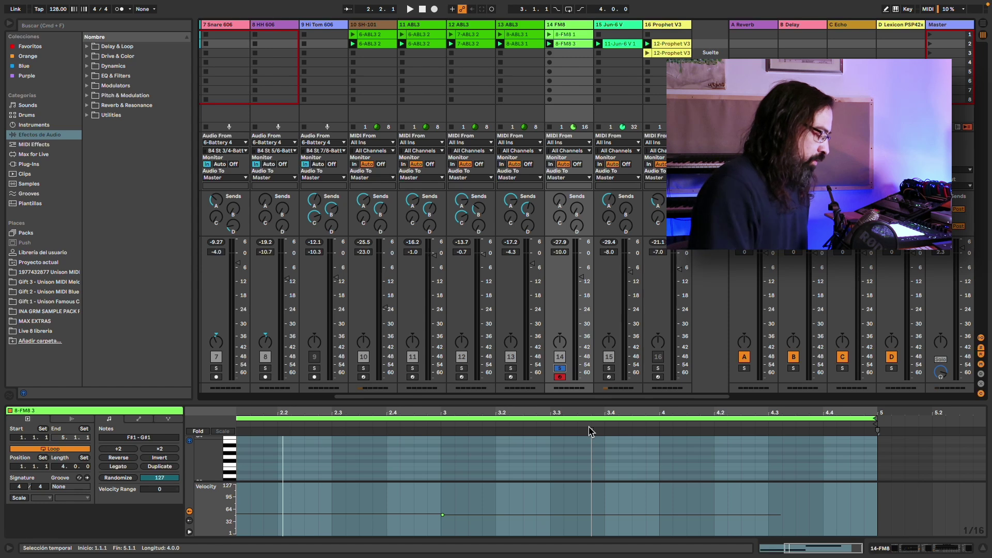
Step: Show the FM8 plug-in window to examine its Expert operator settings and hide it again
key("super+alt+p")
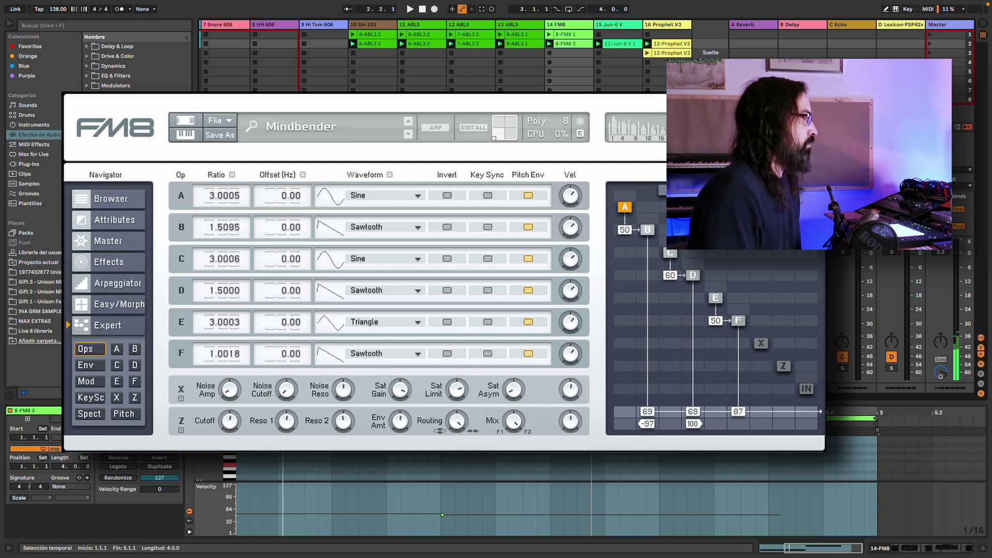
key("super+alt+p")
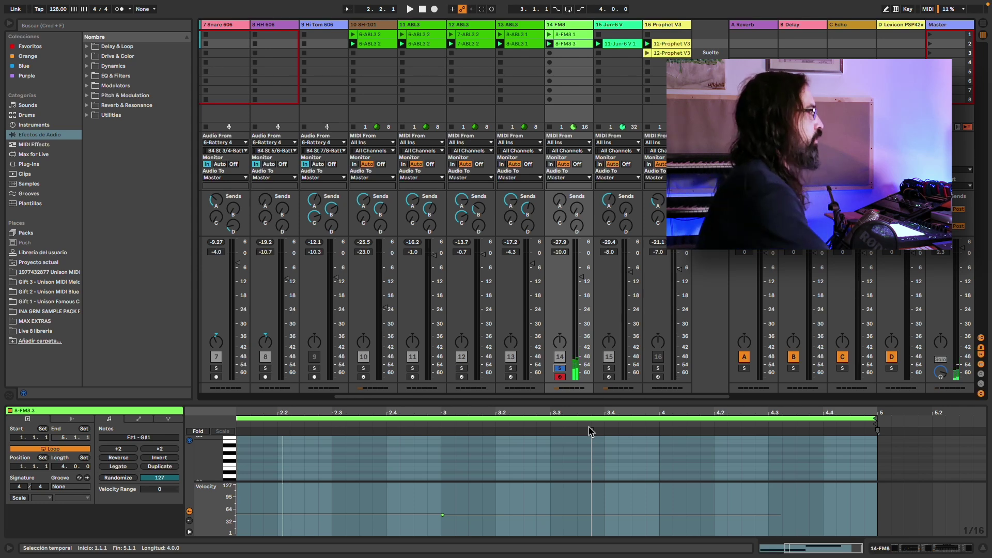
Step: Solo and arm the 15 Jun-6 V track and bring up its Arturia plug-in window
left_click(609, 368)
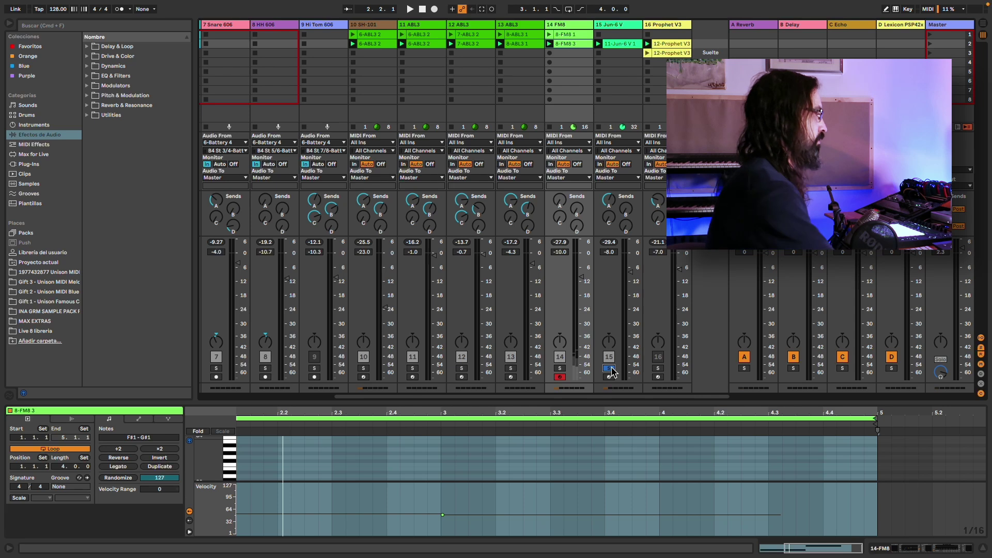
left_click(609, 376)
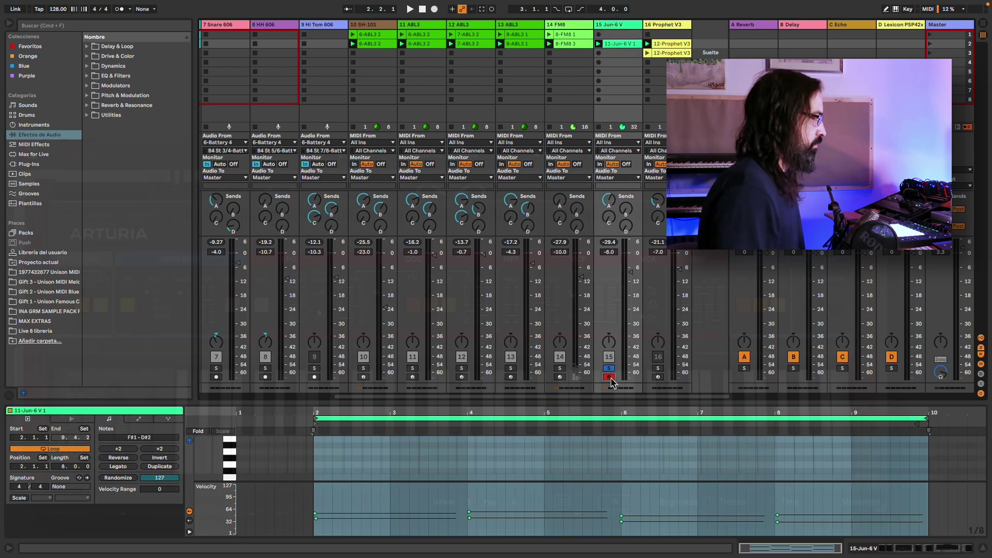
key("super+alt+p")
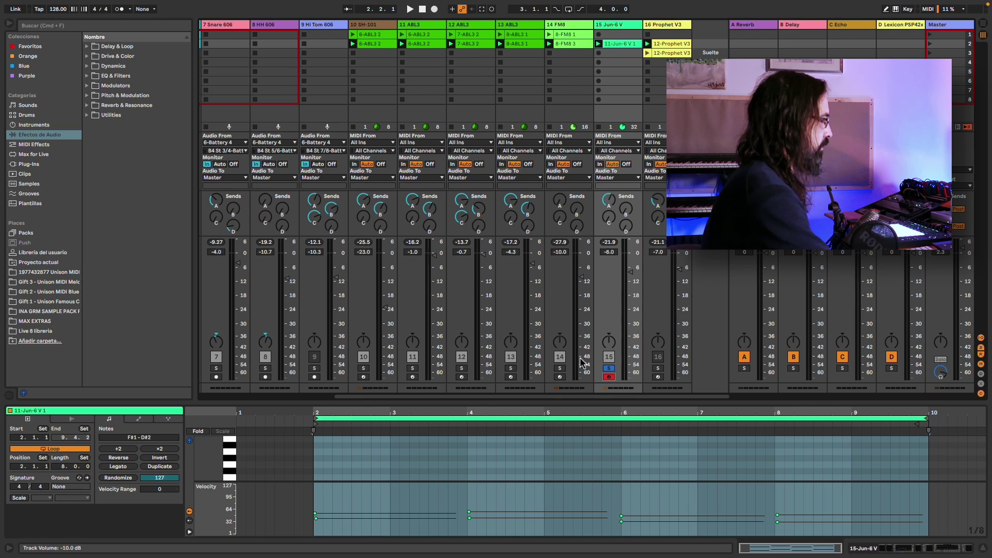
Step: Take Jun-6 V out of solo and deactivate drum tracks 2 to 9, SH-101 and the ABL3 tracks, keeping FM8 and Jun-6 V active
left_click(606, 368)
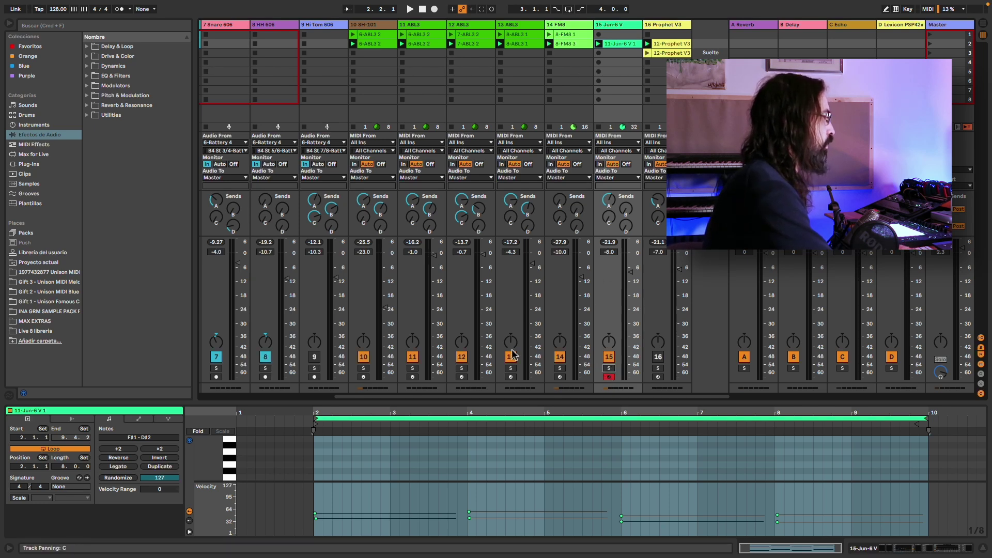
left_click(462, 356)
left_click(412, 357)
left_click(364, 357)
left_click_drag(408, 396, 235, 396)
left_click(224, 356)
left_click(286, 357)
left_click(333, 359)
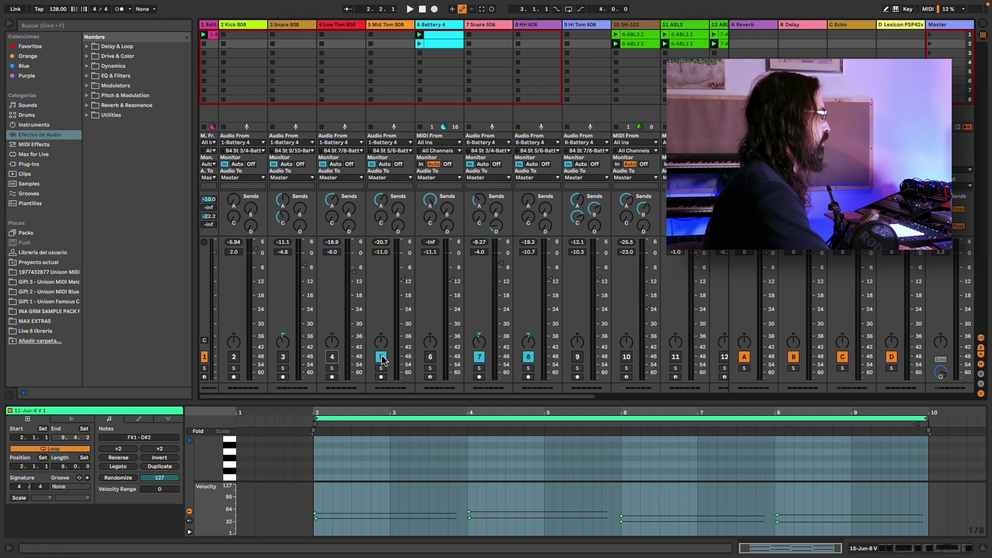
left_click(528, 358)
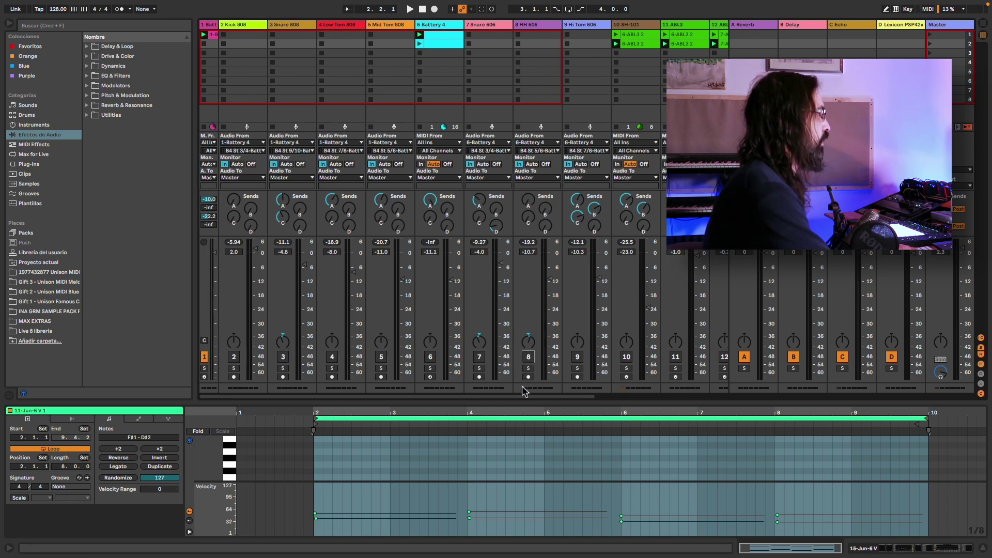
left_click_drag(522, 396, 657, 396)
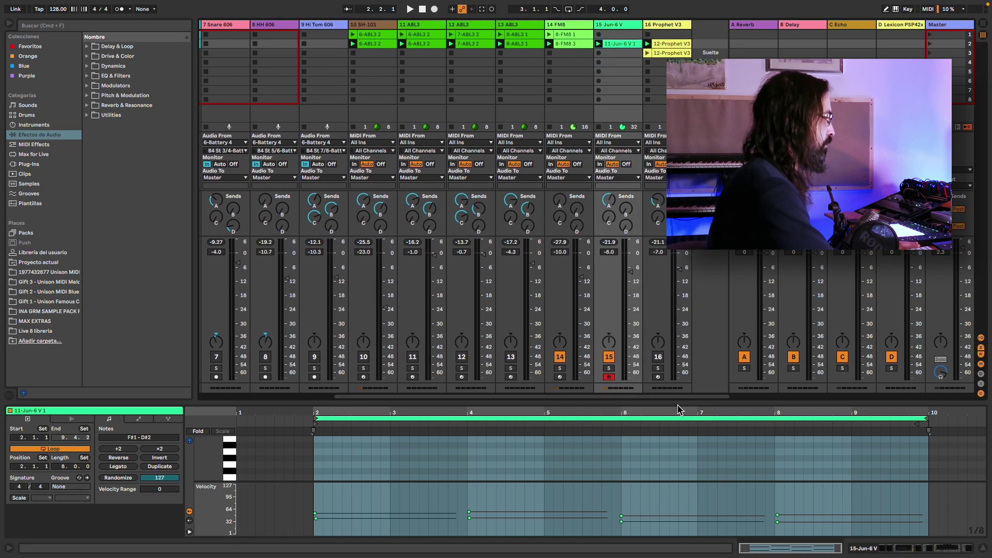
Step: Play FM8 and Jun-6 V together and enlarge the clip view to examine the notes of the Jun-6 V clip
key("space")
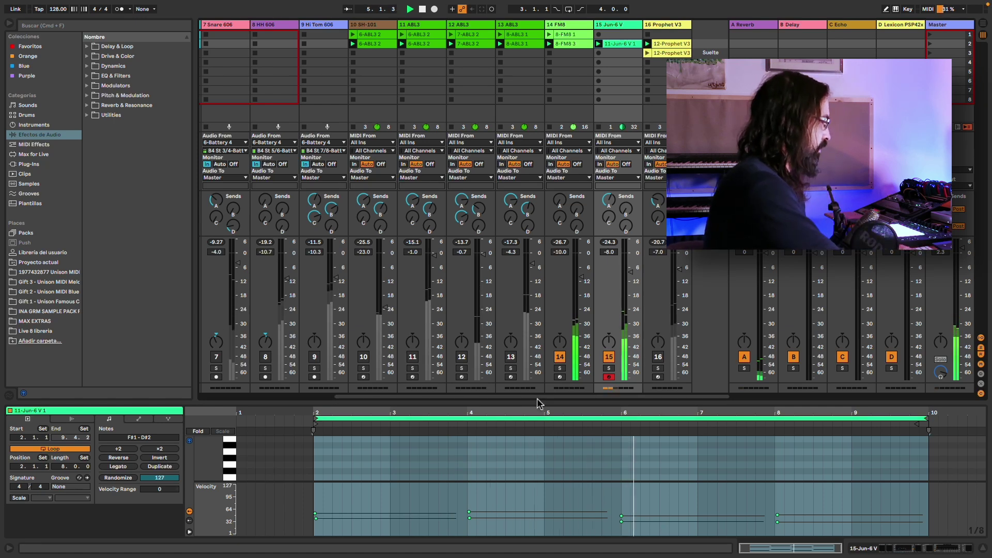
left_click_drag(536, 403, 520, 245)
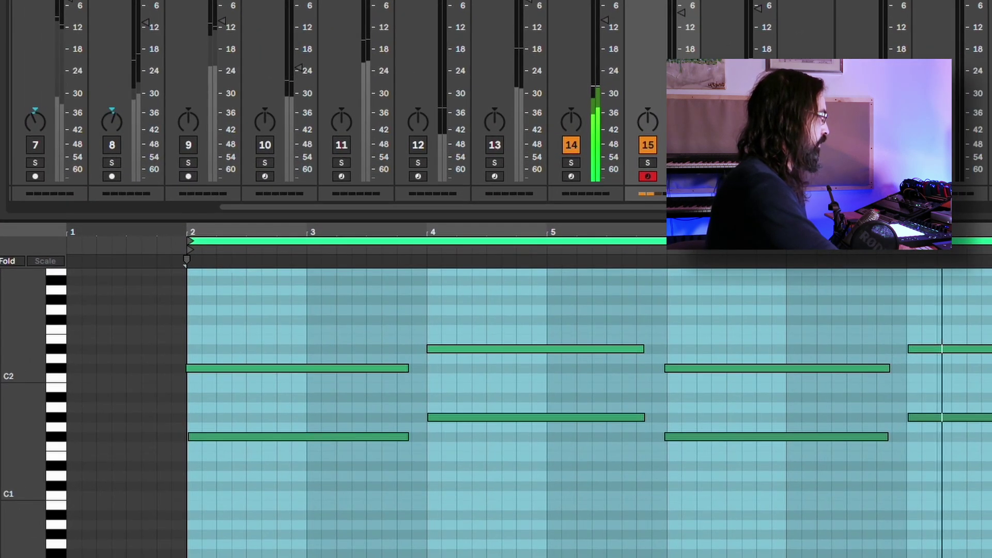
left_click_drag(29, 528, 28, 536)
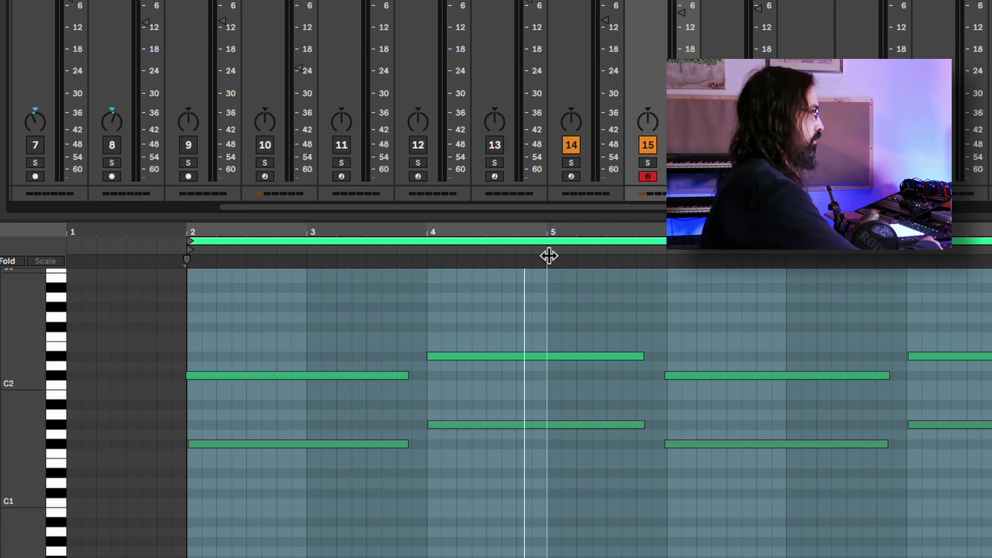
Step: Play the set again and examine the notes of the playing FM8 clip over its full length
key("space")
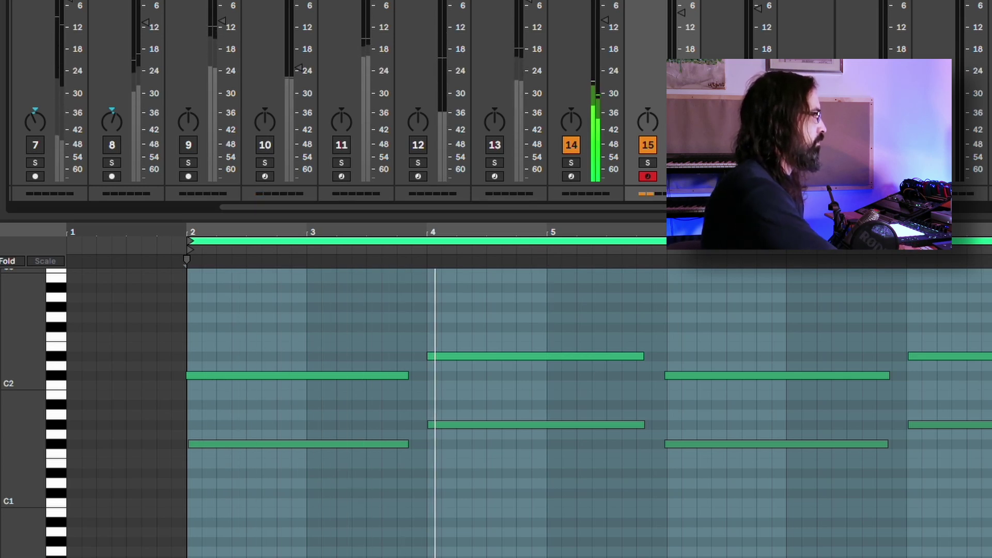
key("Left")
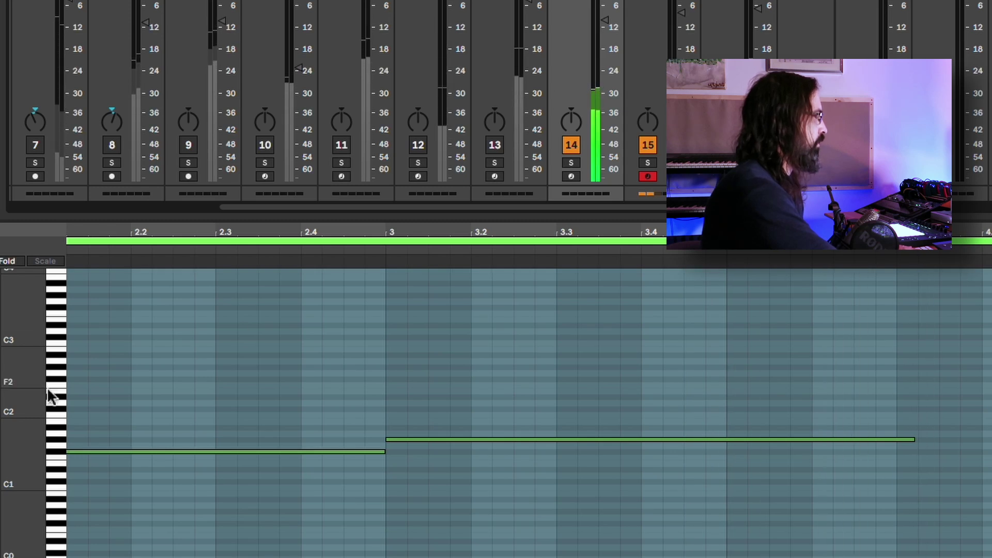
left_click_drag(17, 425, 17, 397)
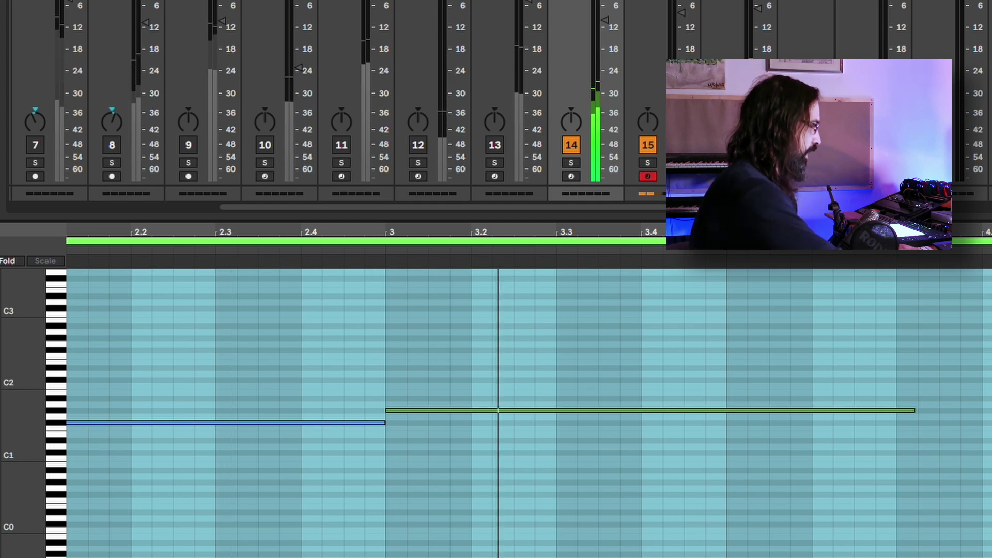
key("space")
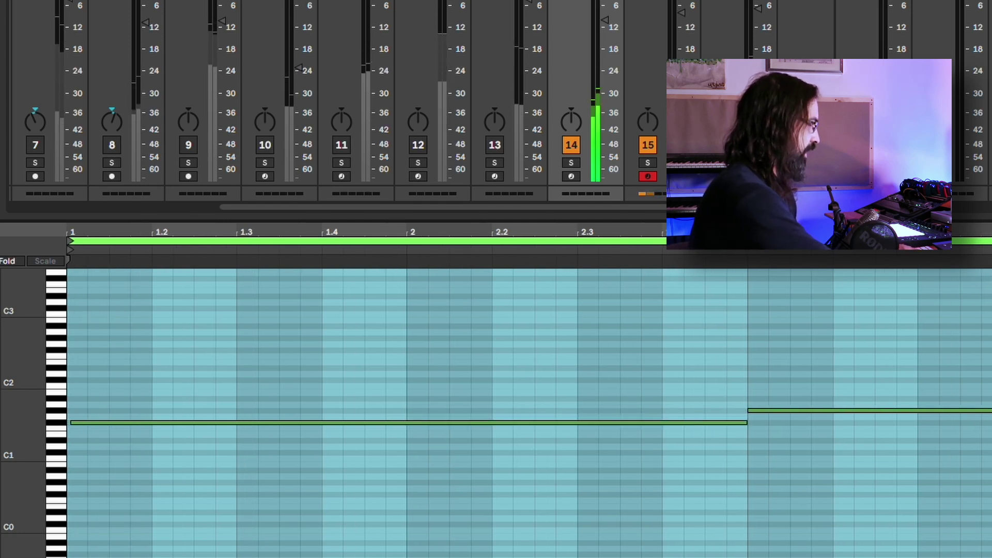
key("space")
key("minus")
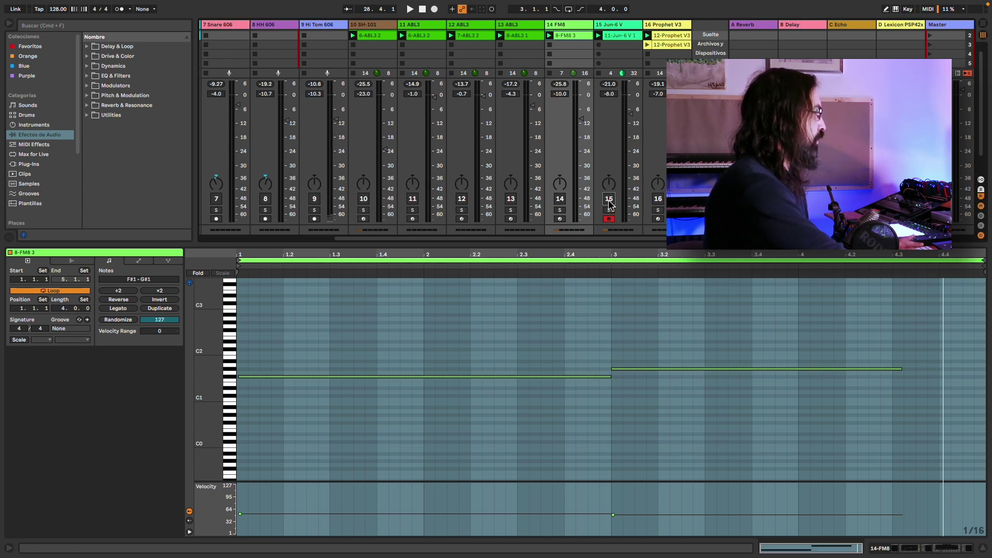
Step: Examine the effect chain of the 16 Prophet V3 track and open the notes of its scene 2 clip
double_click(668, 26)
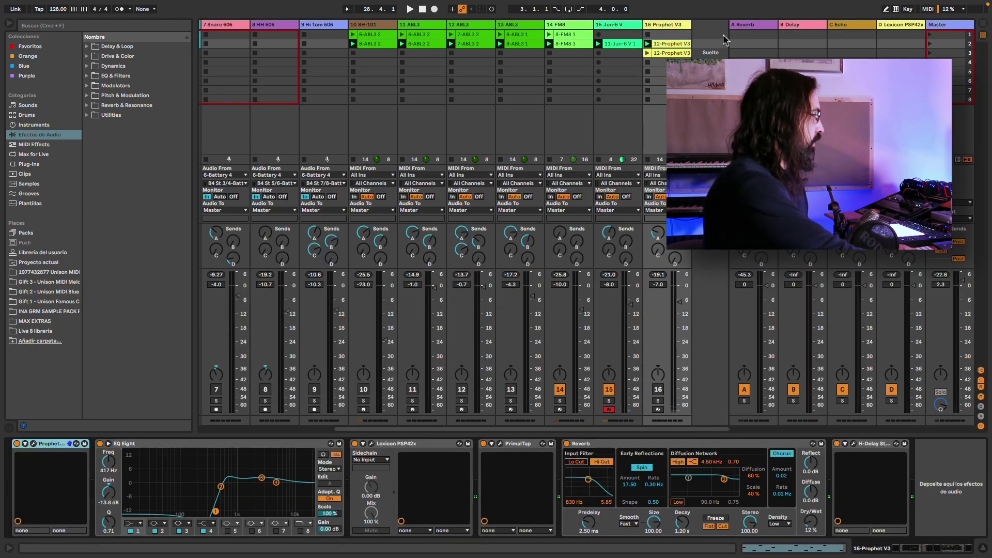
double_click(663, 45)
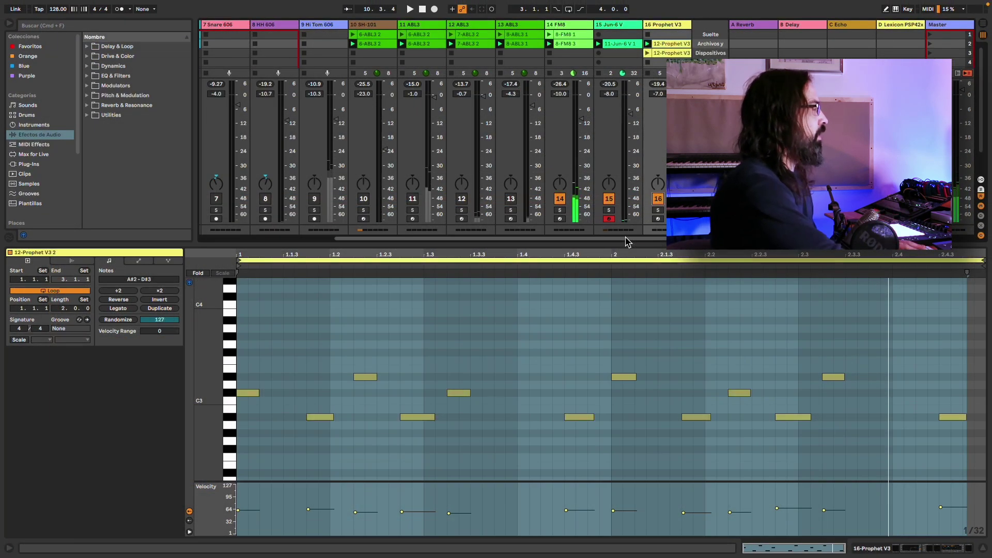
Step: Play the set with the 7 Snare 606 and 8 HH 606 tracks activated and show the 6 Battery 4 clip's notes
left_click_drag(627, 241, 486, 245)
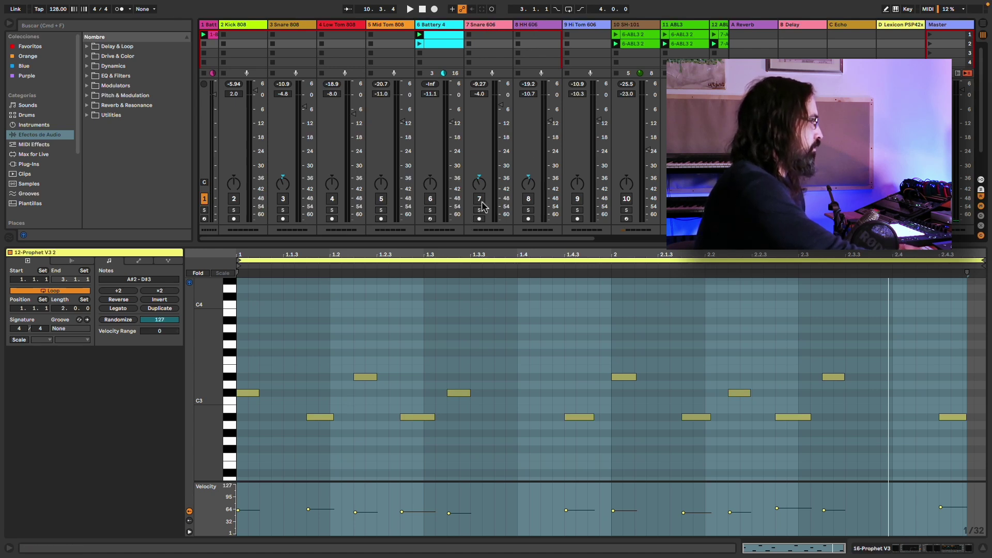
key("space")
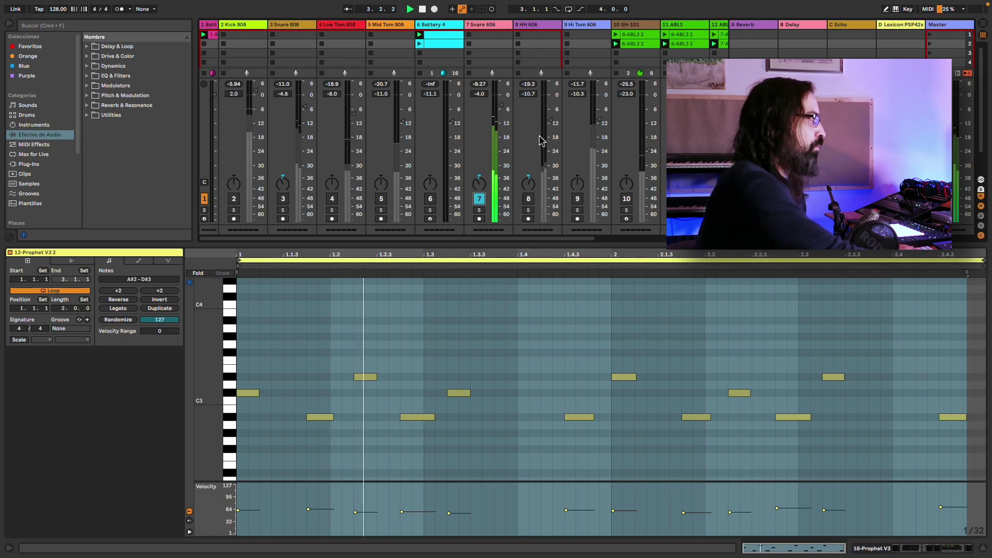
left_click(528, 199)
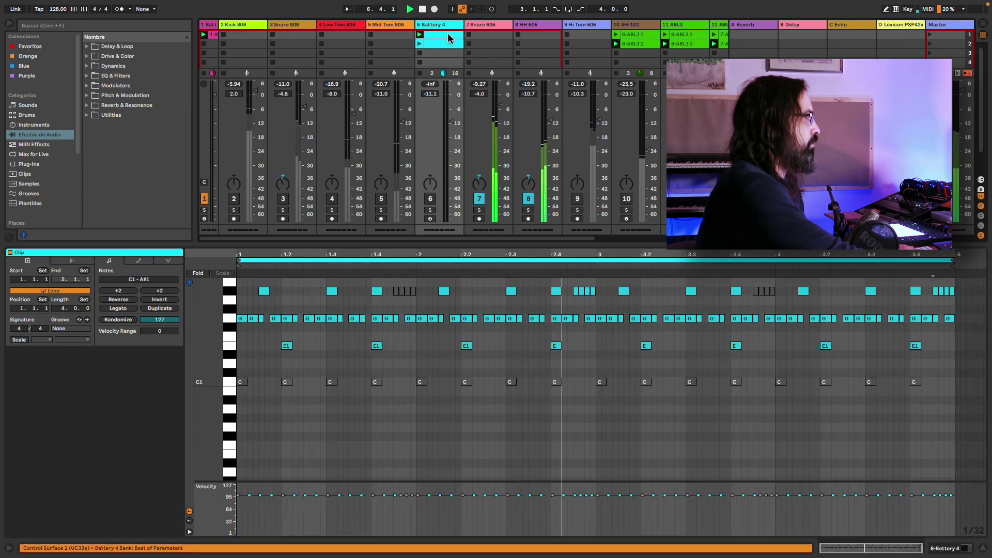
left_click(421, 232)
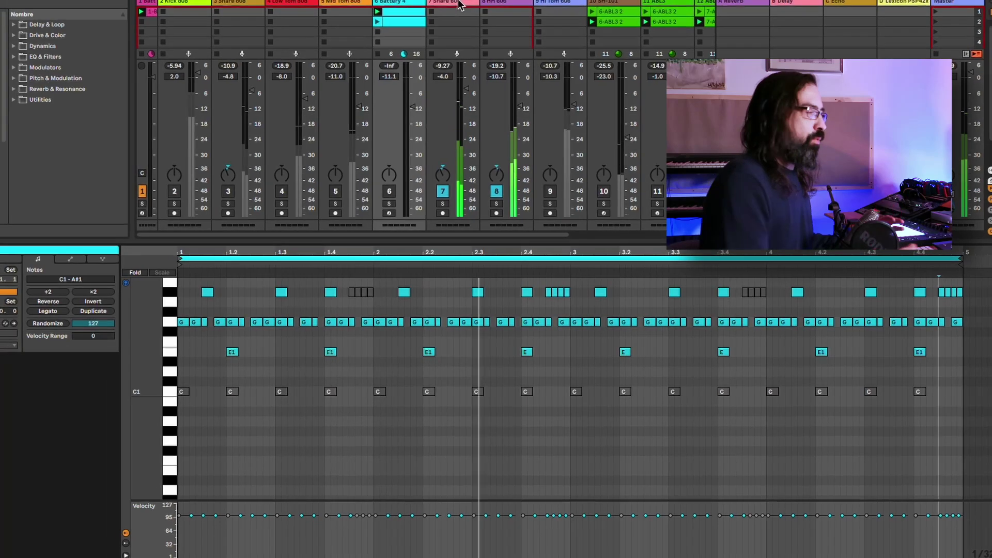
Step: Examine the Snare 606 track, the Lexicon PSP42x window on return D, and the Channel EQ of HH 606
left_click(478, 16)
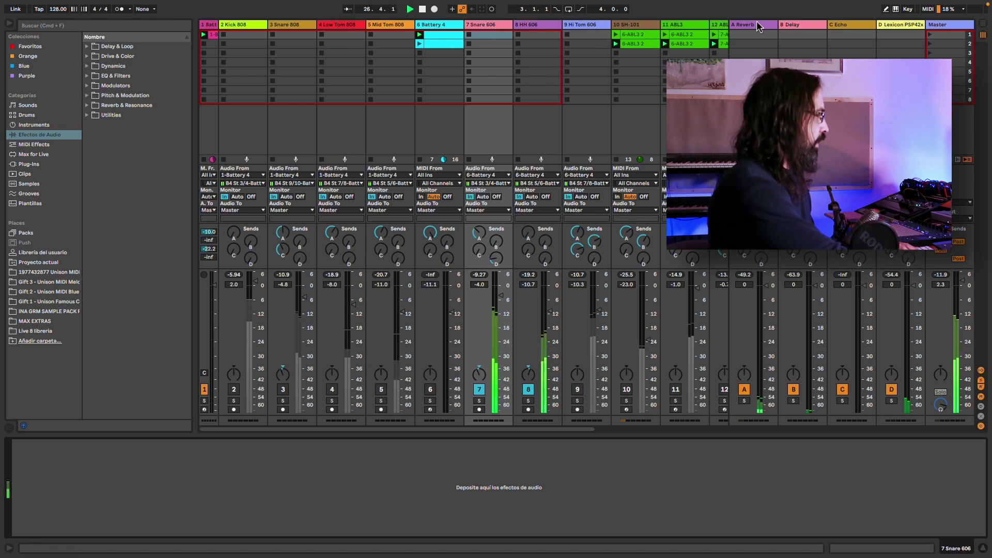
left_click(901, 24)
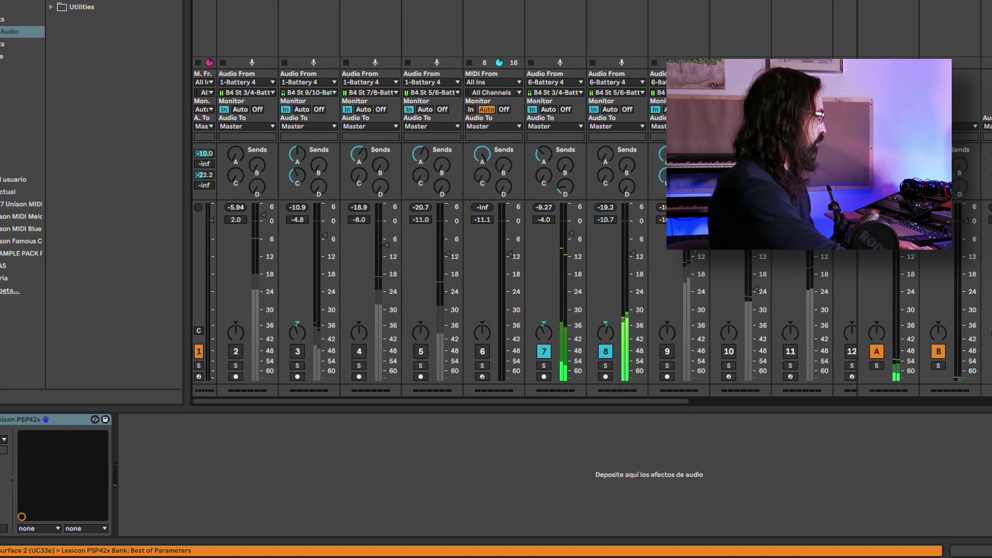
left_click(33, 444)
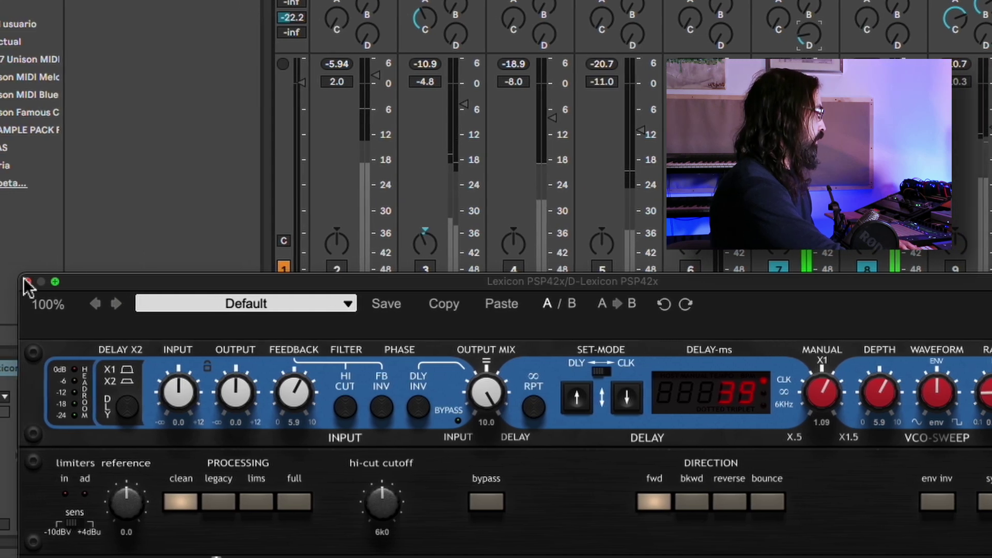
left_click(27, 282)
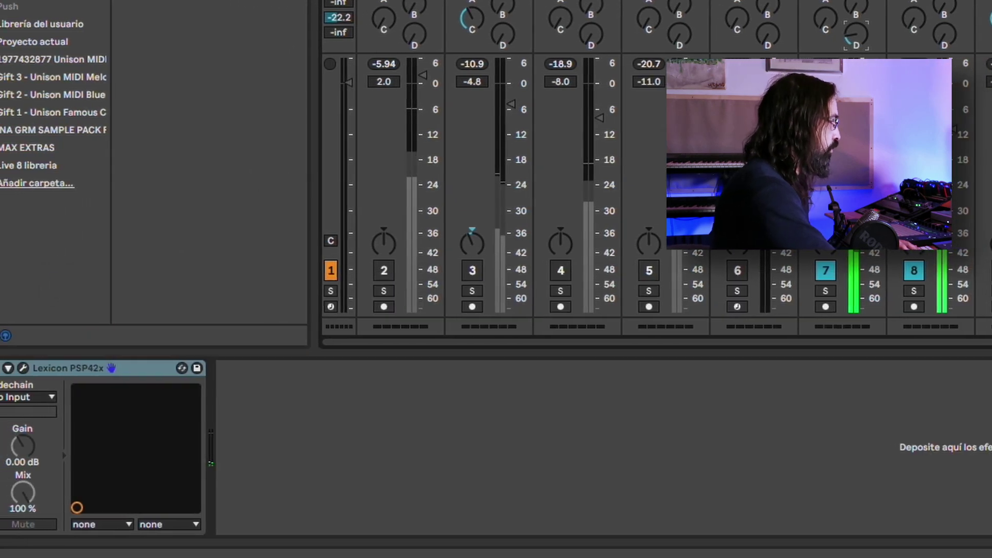
key("Delete")
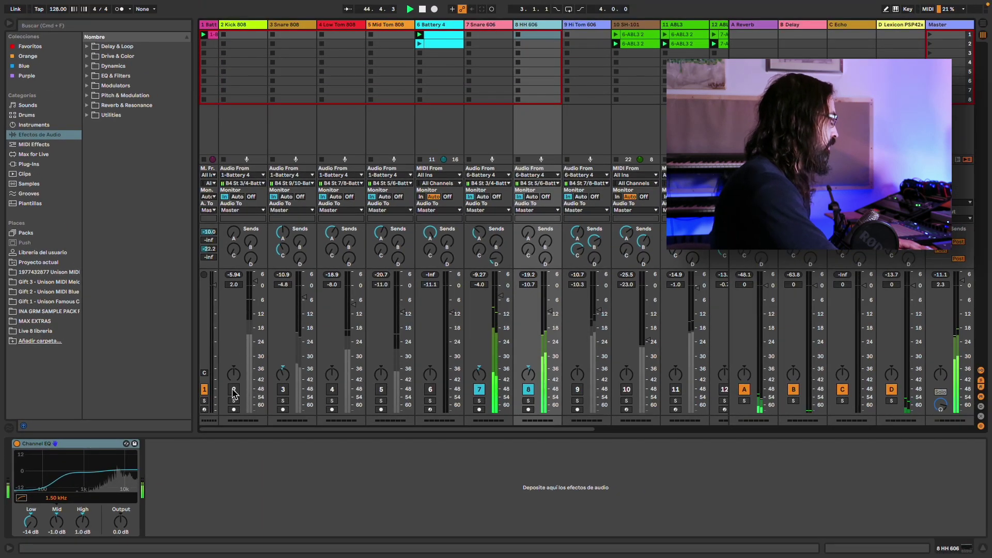
Step: Activate the 2 Kick 808 and 3 Snare 808 tracks and show the Snare 808 effect chain
left_click(233, 390)
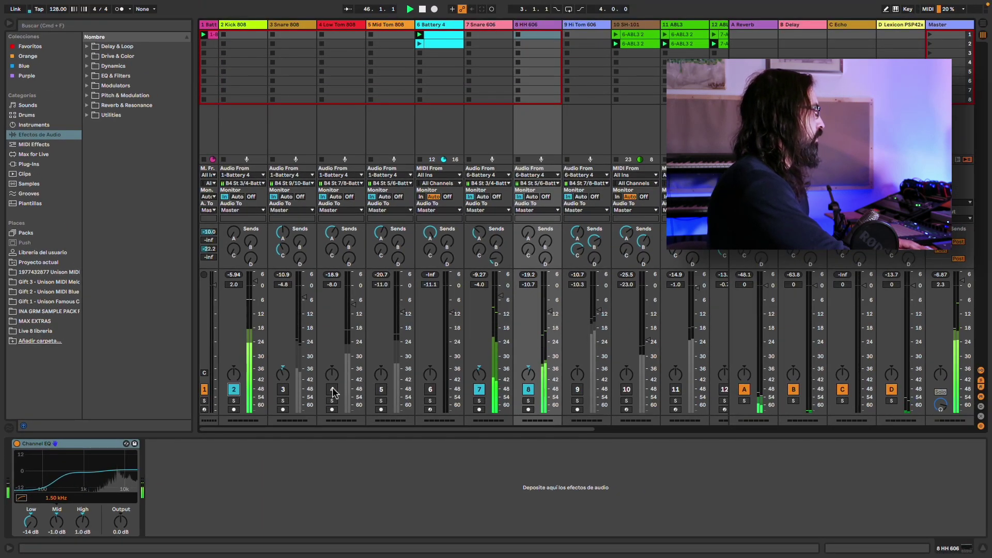
left_click(295, 27)
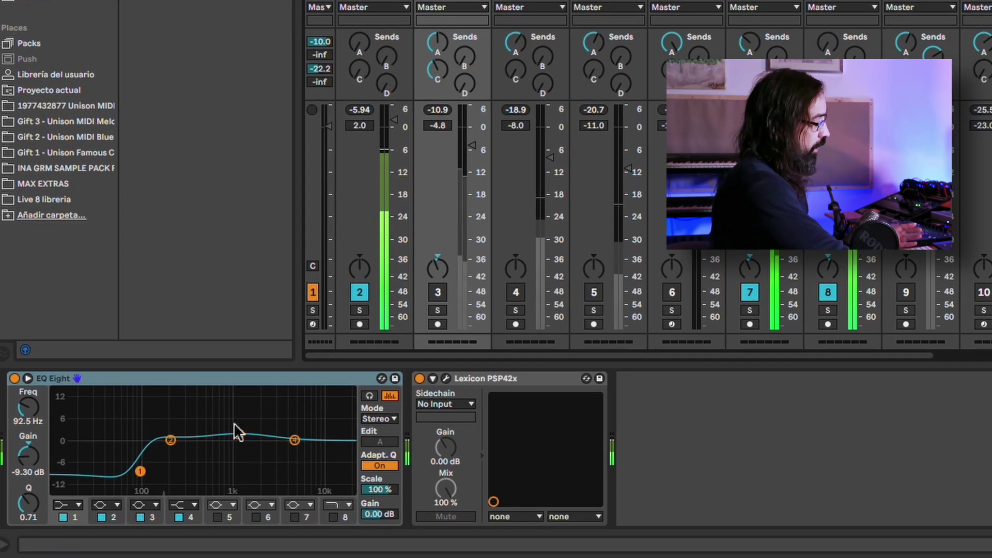
left_click(440, 293)
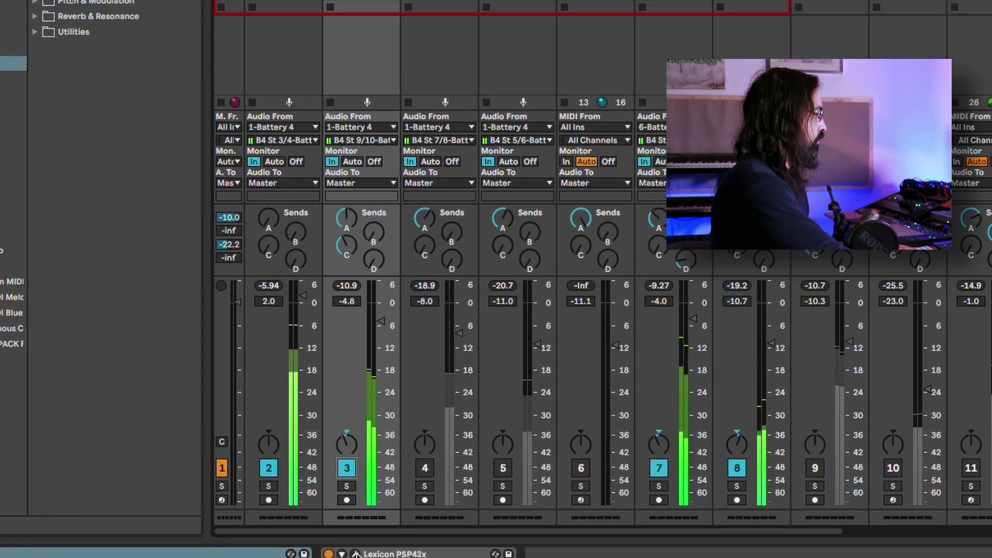
Step: Open the Lexicon PSP42x window on Snare 808 to examine its delay settings and close it
left_click(356, 554)
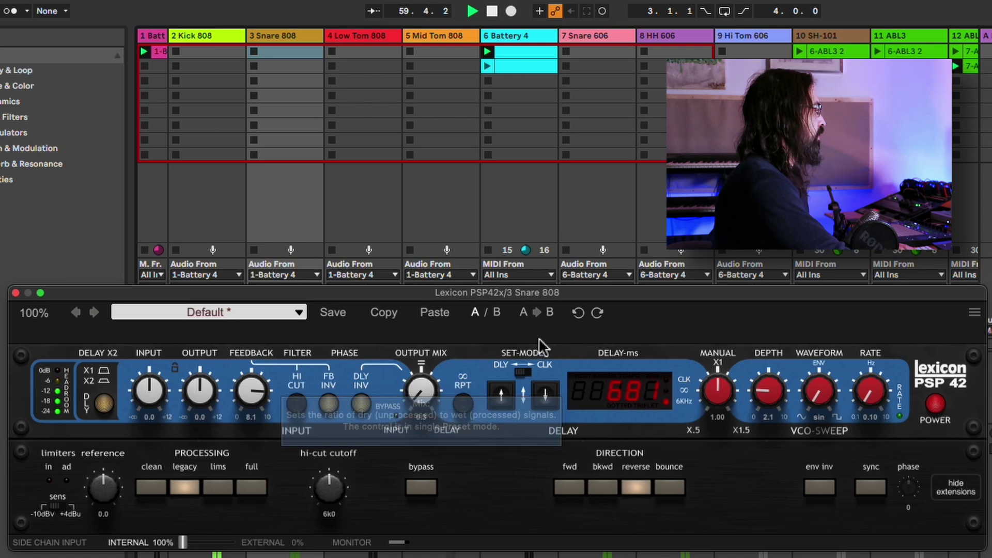
left_click(16, 293)
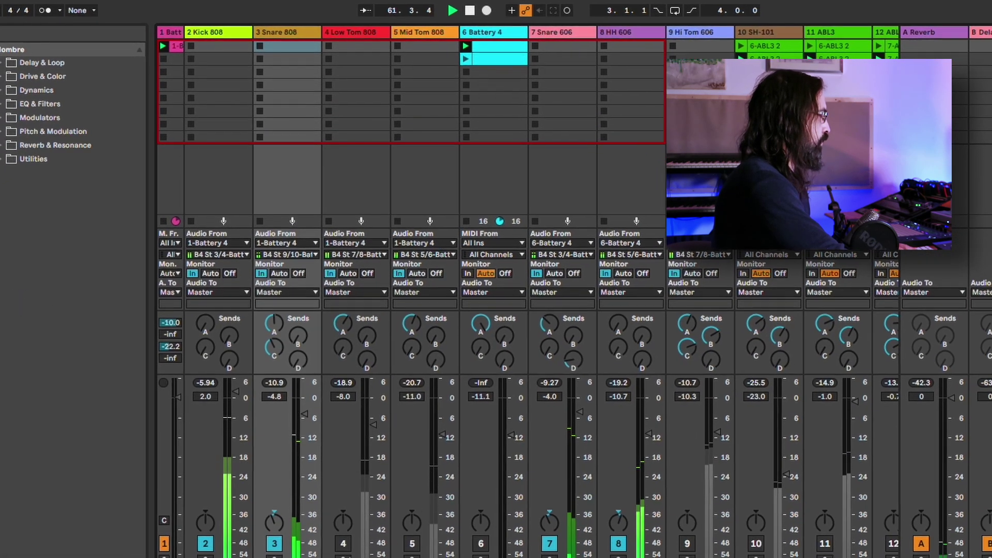
Step: Activate the 4 Low Tom 808 track and show its effect chain
left_click(343, 543)
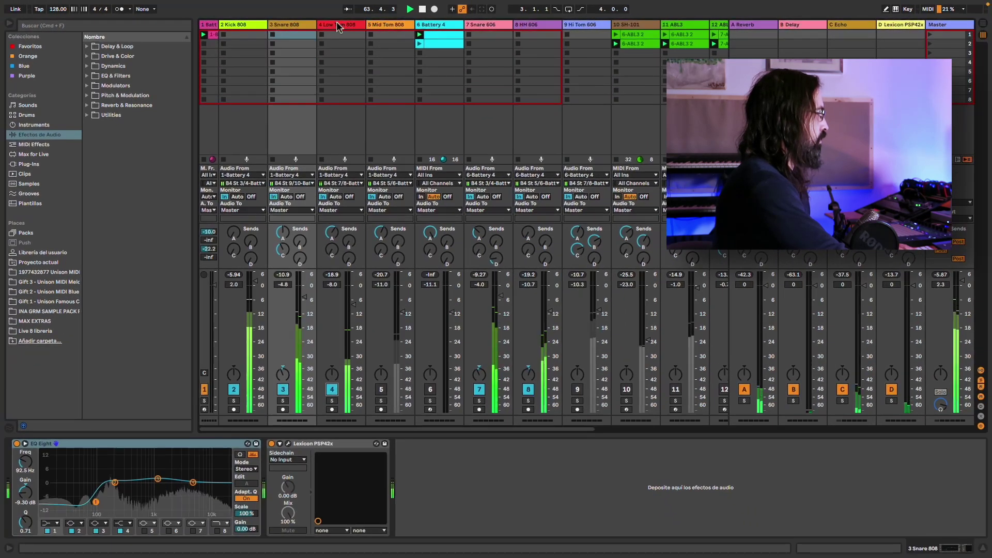
left_click(338, 26)
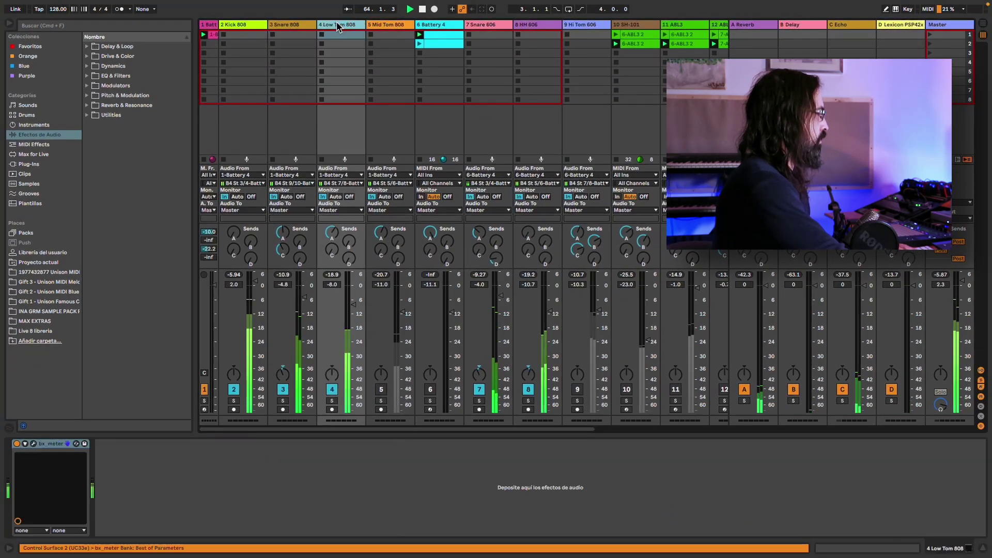
Step: Activate the 5 Mid Tom 808 track and open the 1 Battery 4 clip, marking time ranges around its D#3 notes
left_click(388, 26)
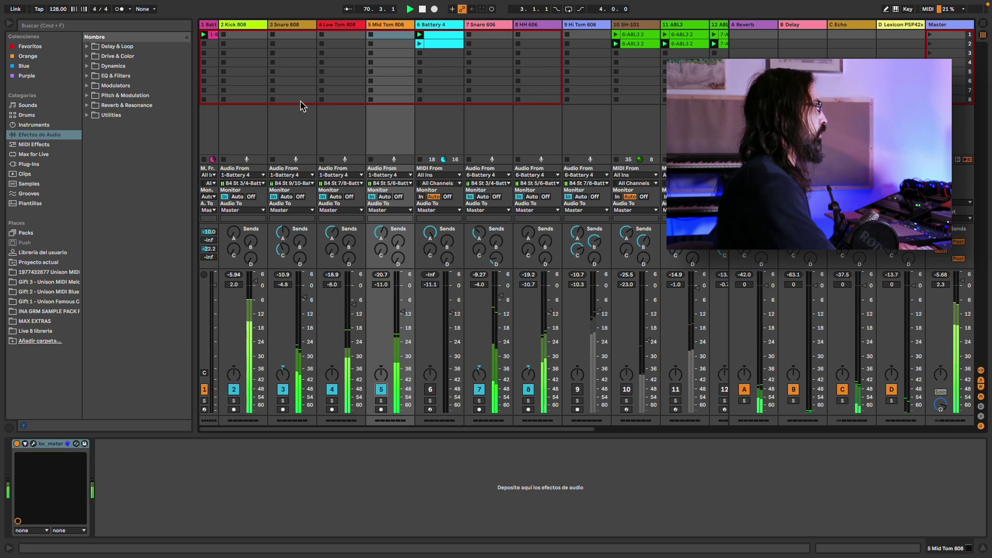
double_click(214, 35)
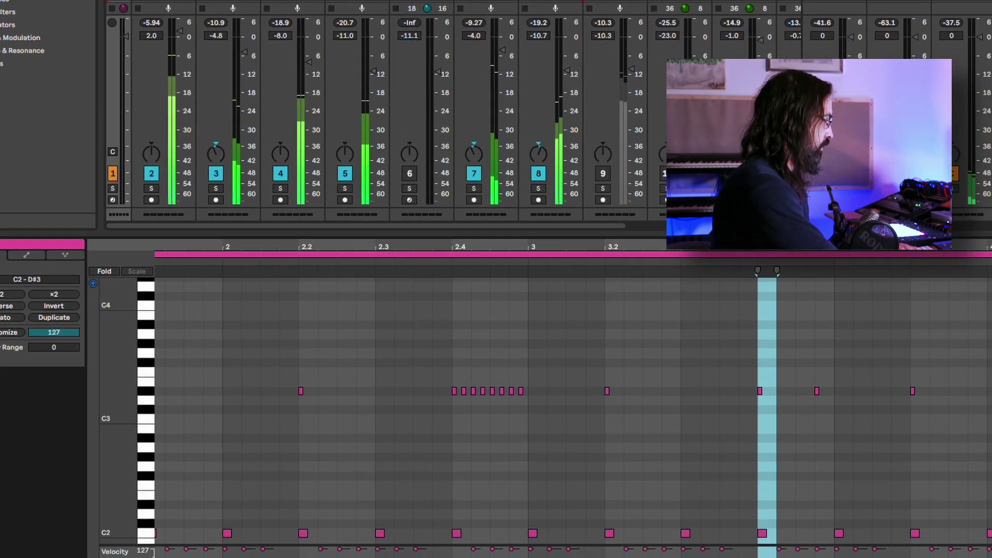
left_click(527, 430)
left_click_drag(528, 428, 436, 421)
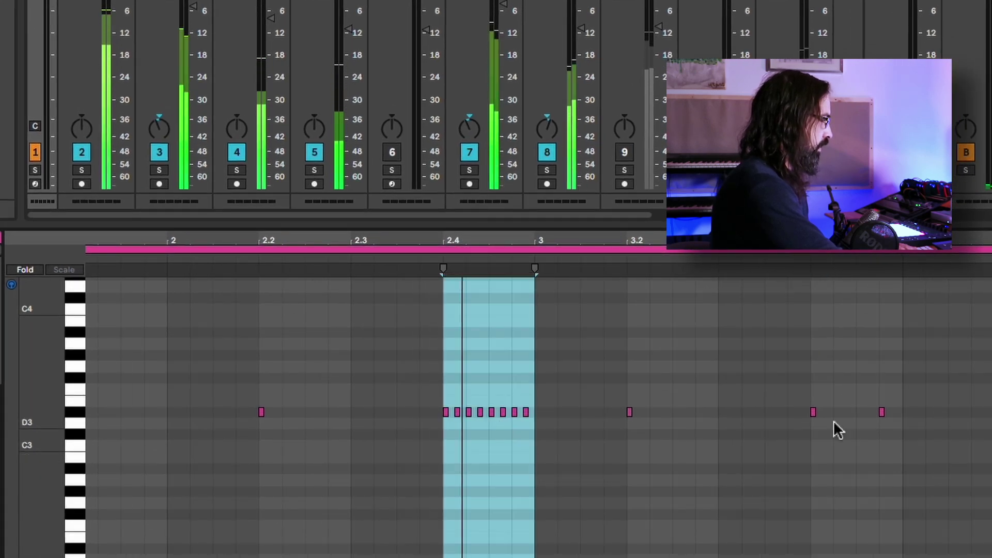
left_click_drag(830, 424, 774, 421)
left_click_drag(917, 440, 855, 423)
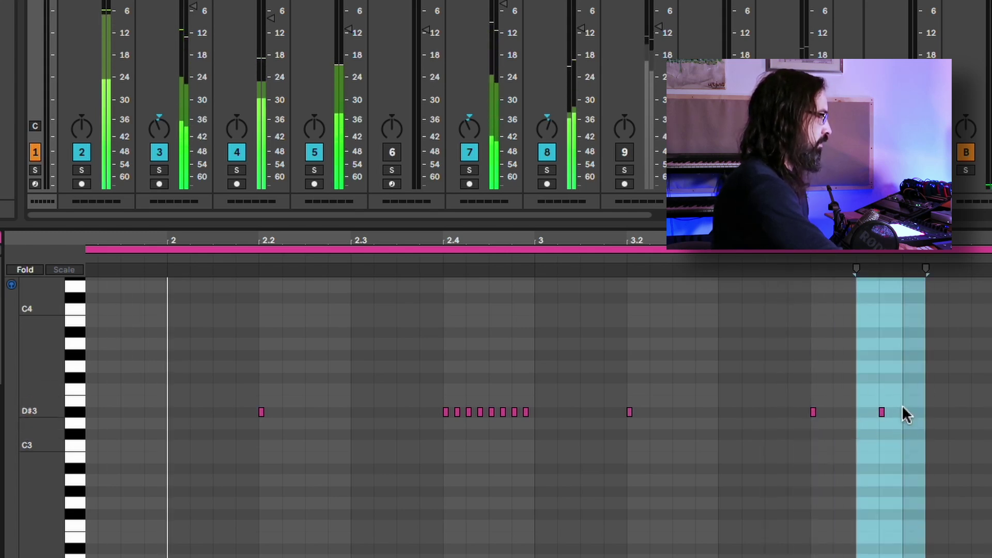
left_click(830, 465)
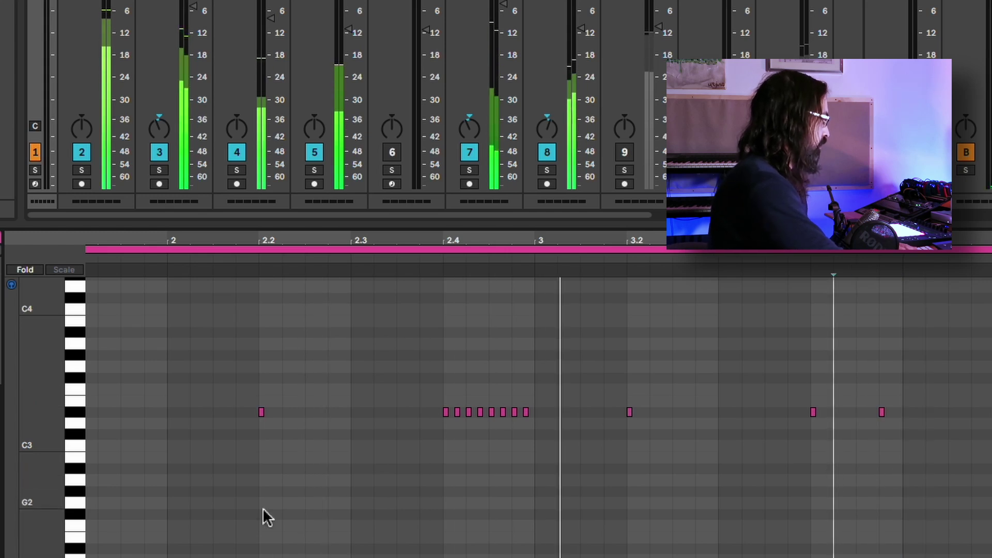
Step: Examine the note rows of the Battery 4 clip from C2 up to C6
scroll(45, 505, "down", 5)
scroll(517, 413, "down", 3)
scroll(516, 414, "up", 7)
scroll(516, 413, "down", 1)
scroll(517, 414, "up", 12)
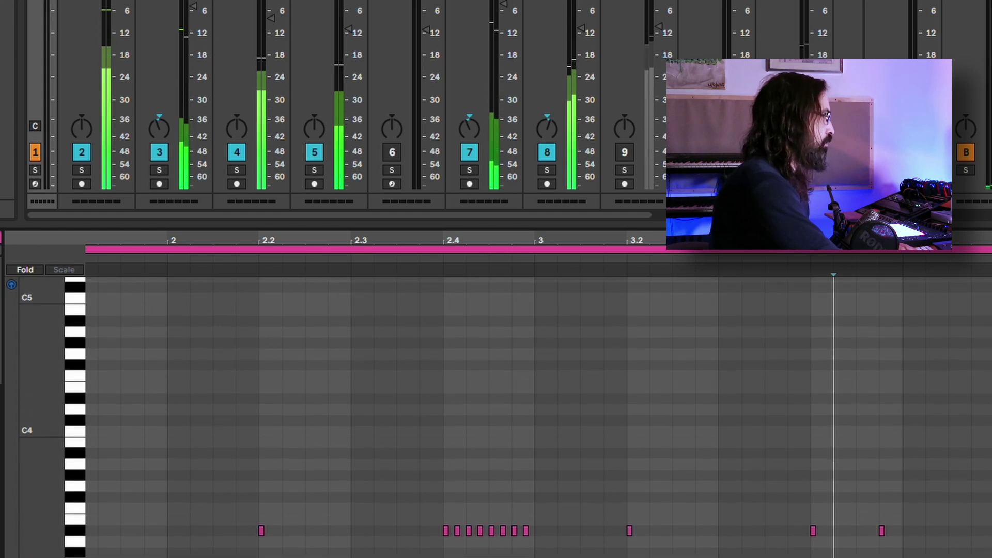
scroll(144, 345, "up", 1)
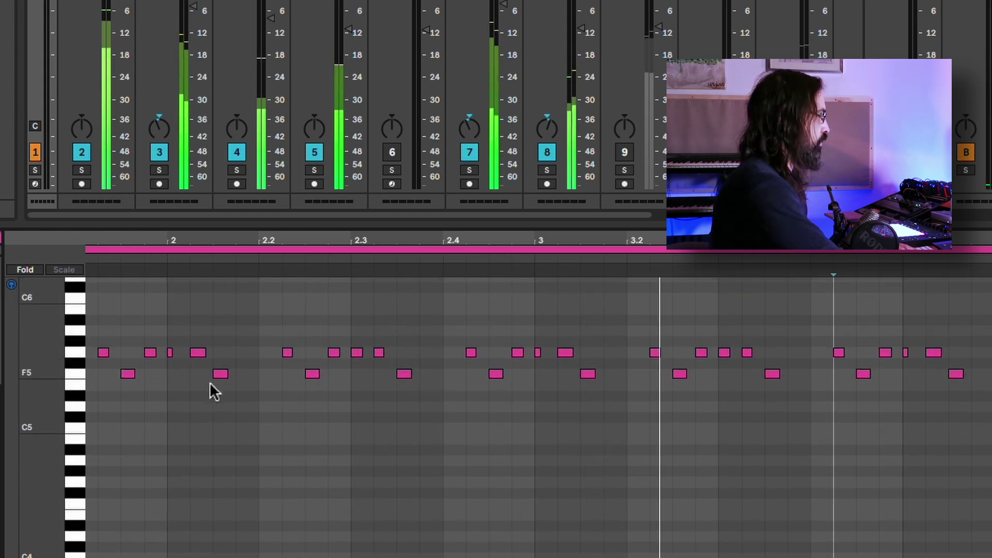
scroll(52, 474, "down", 9)
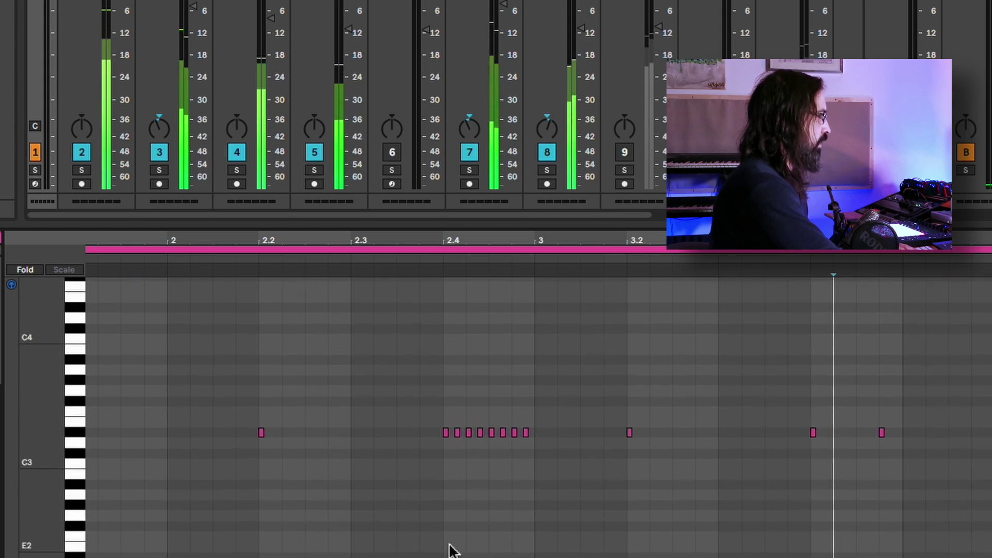
Step: Bring the synth tracks into view with the 16 Prophet V3 effect chain shown, and solo track 16
left_click_drag(181, 216, 274, 222)
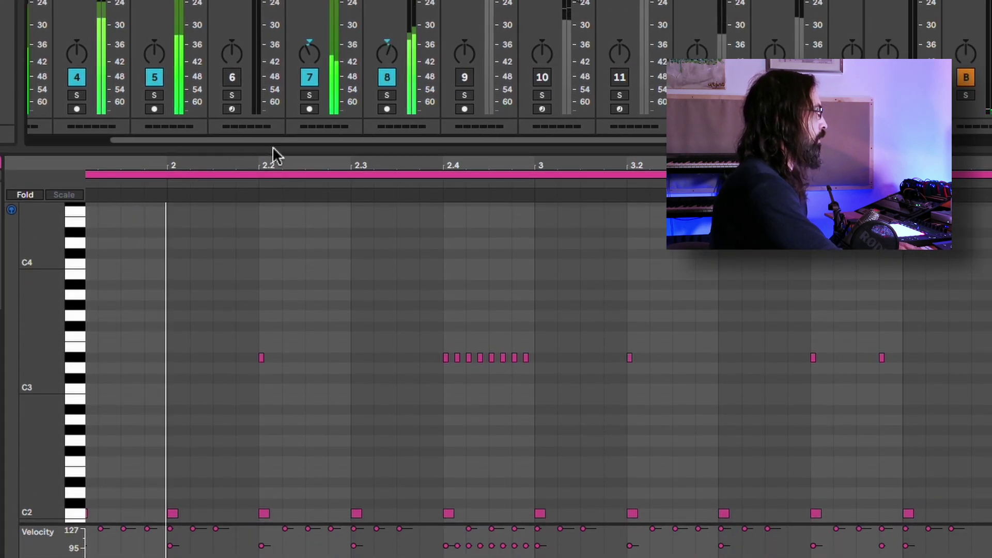
left_click_drag(272, 146, 458, 160)
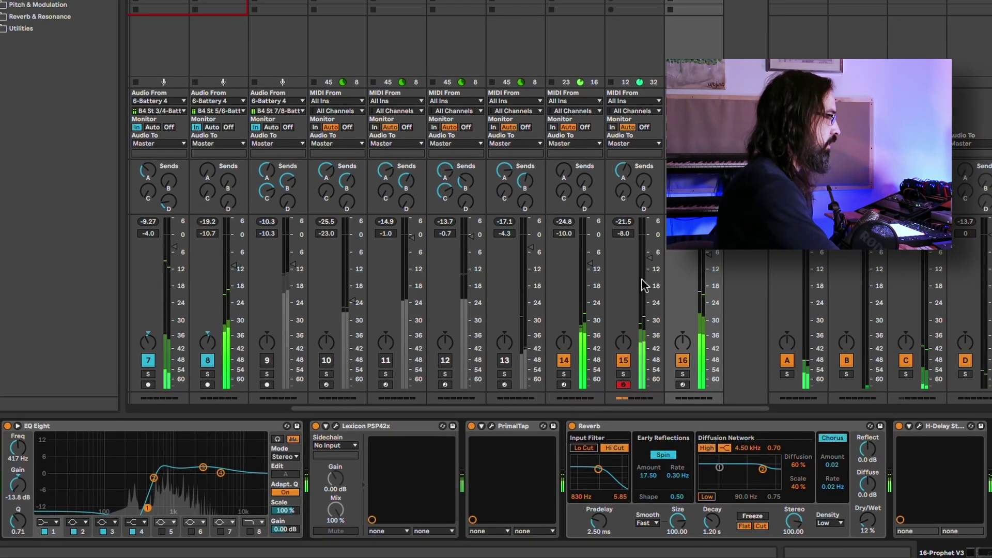
left_click(682, 375)
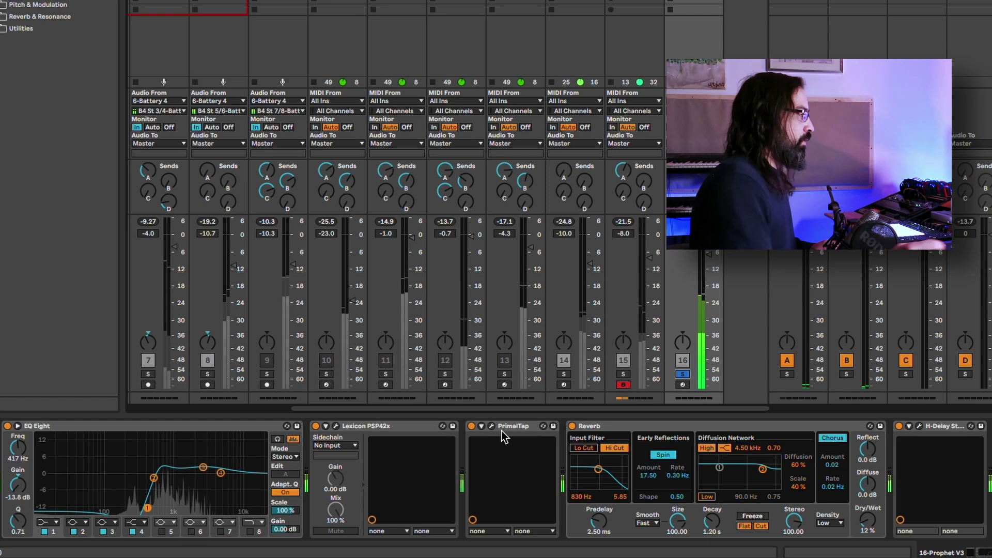
Step: Bypass the H-Delay, Reverb, PrimalTap and Lexicon PSP42x effects on Prophet V3 to hear the dry sound
left_click(898, 427)
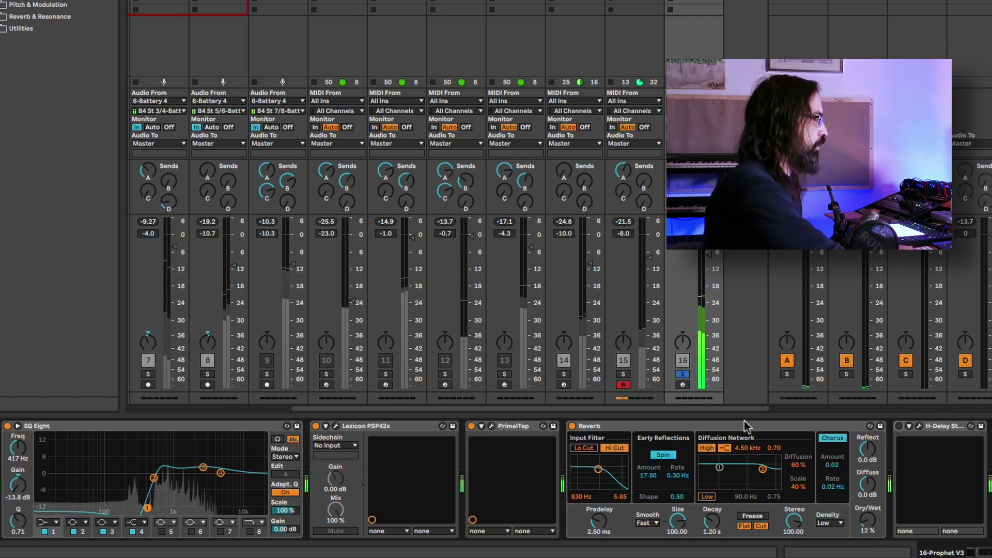
left_click(572, 426)
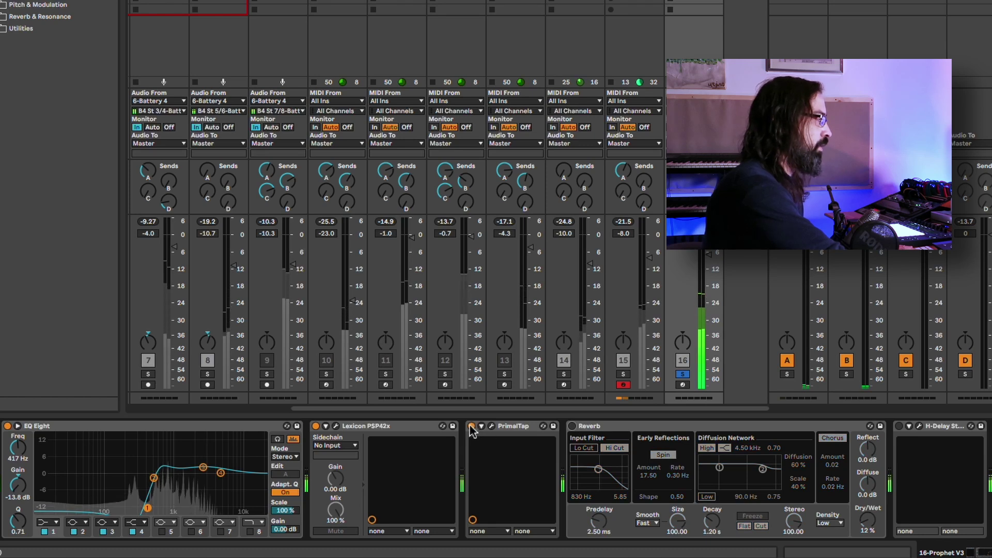
left_click(316, 426)
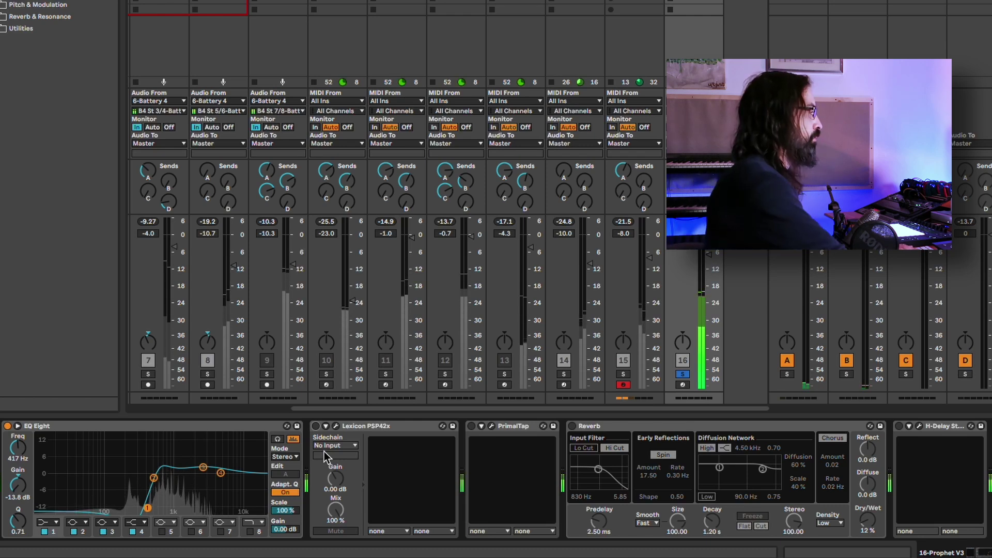
Step: Re-enable Lexicon PSP42x, PrimalTap, Reverb and H-Delay one after another on Prophet V3, and unsolo the track
left_click(316, 426)
left_click(471, 426)
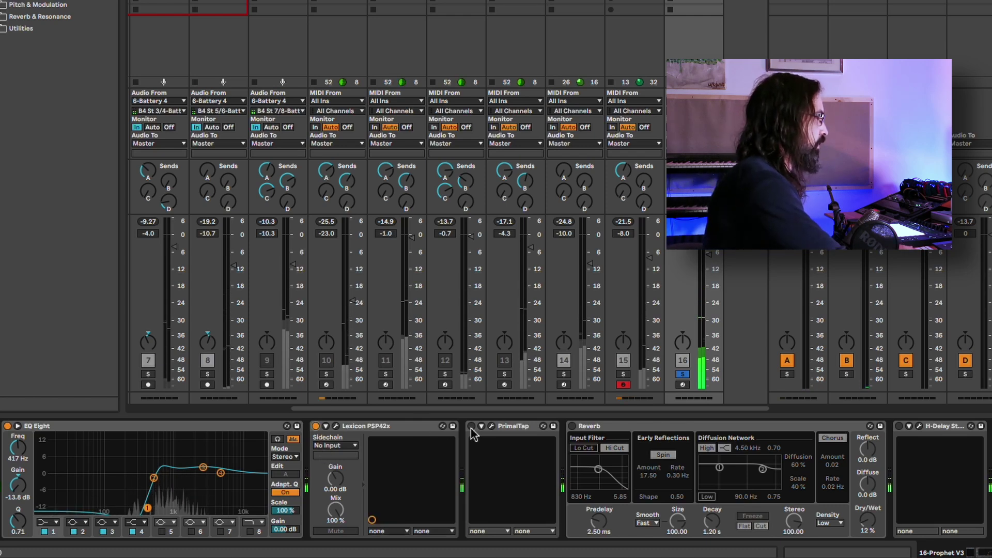
left_click(573, 427)
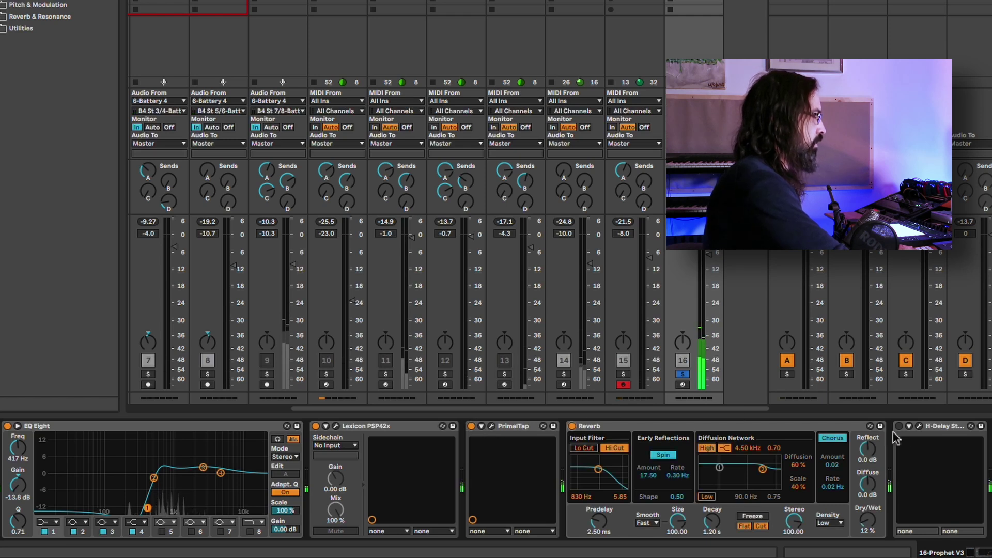
left_click(684, 374)
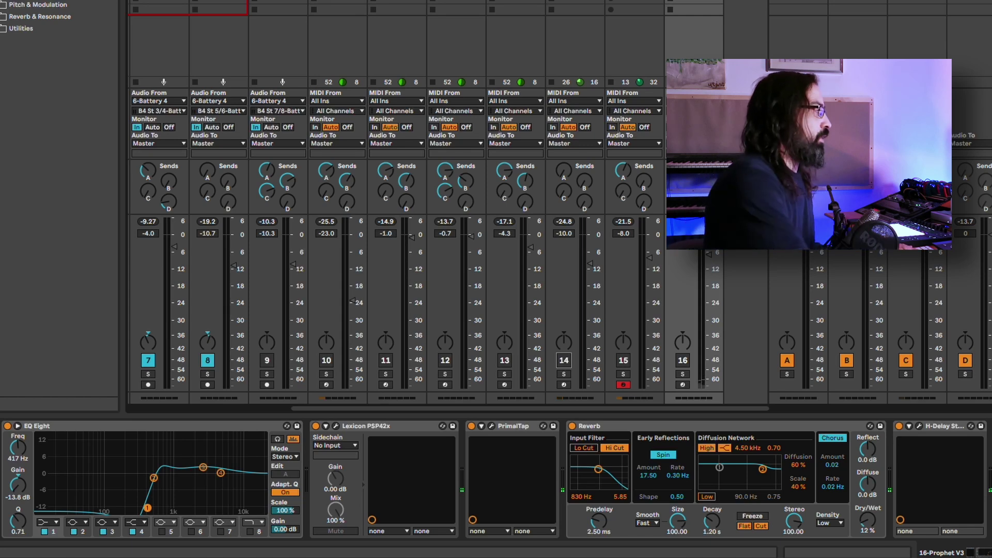
Step: Compare the effect chains of 10 SH-101 and 11 ABL3, and solo the SH-101 track
left_click(338, 41)
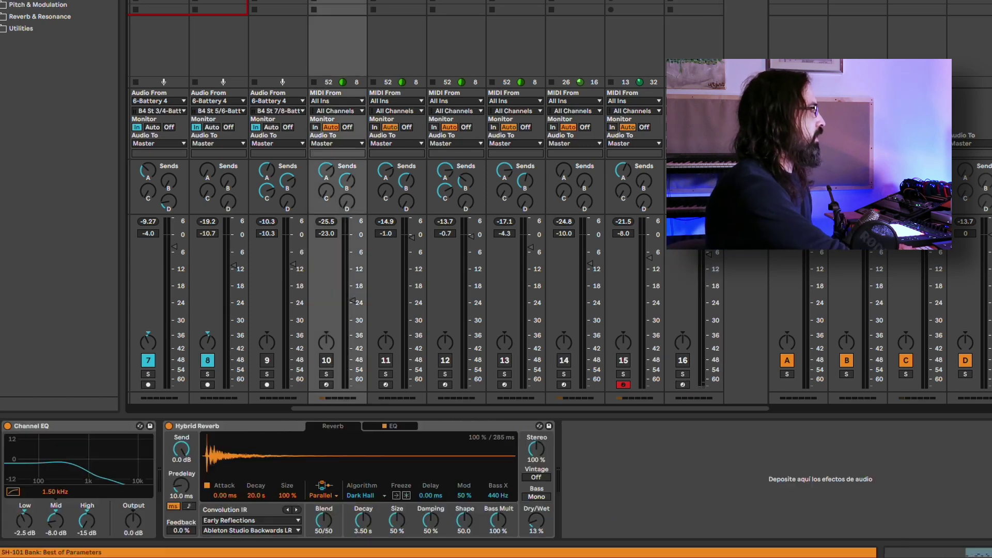
left_click(397, 41)
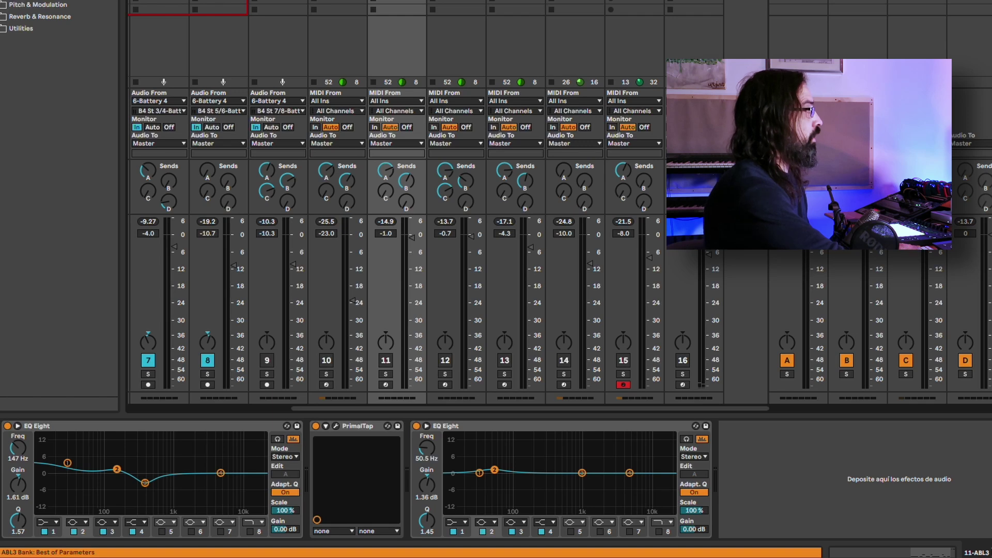
left_click(338, 41)
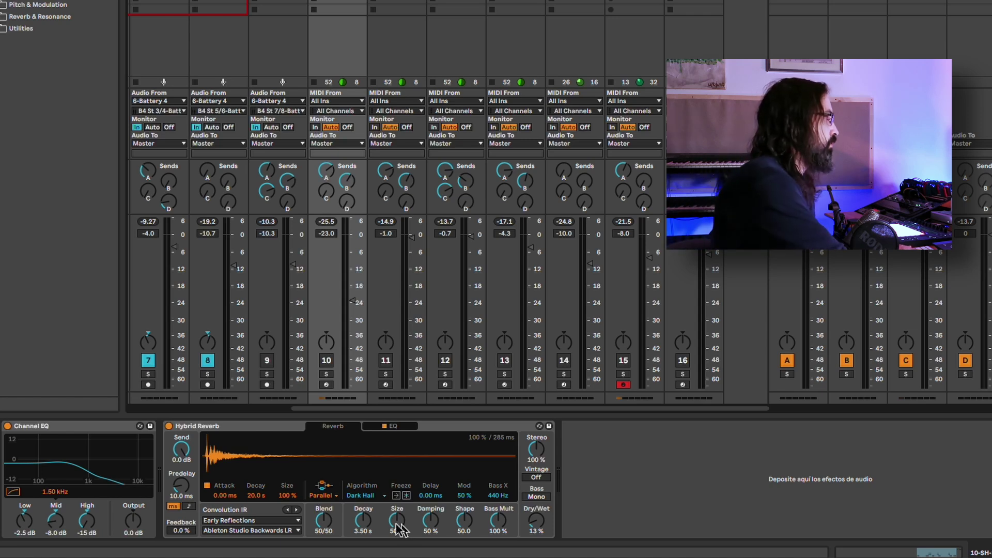
left_click(326, 373)
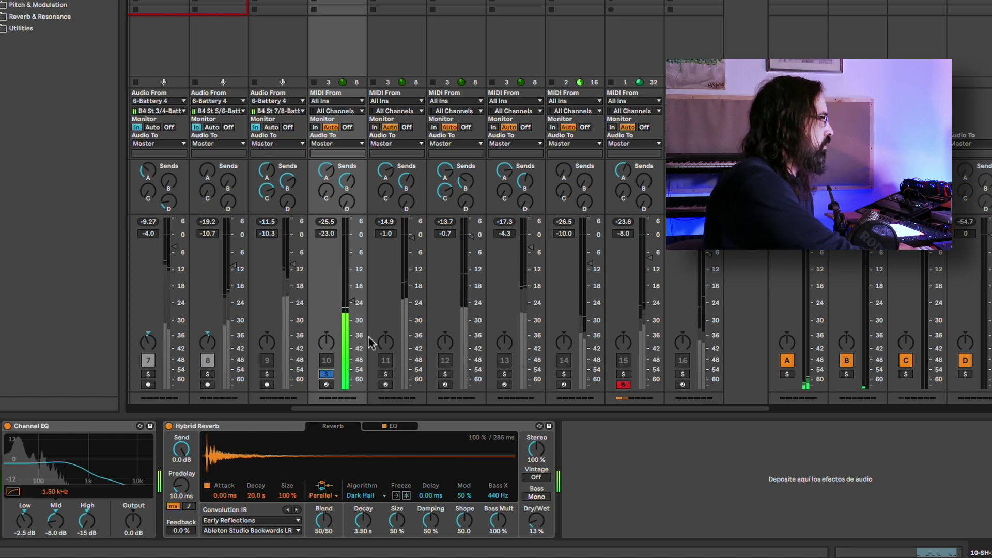
Step: Open the ABL3 synth window of track 11 and solo that track alongside SH-101
left_click(397, 5)
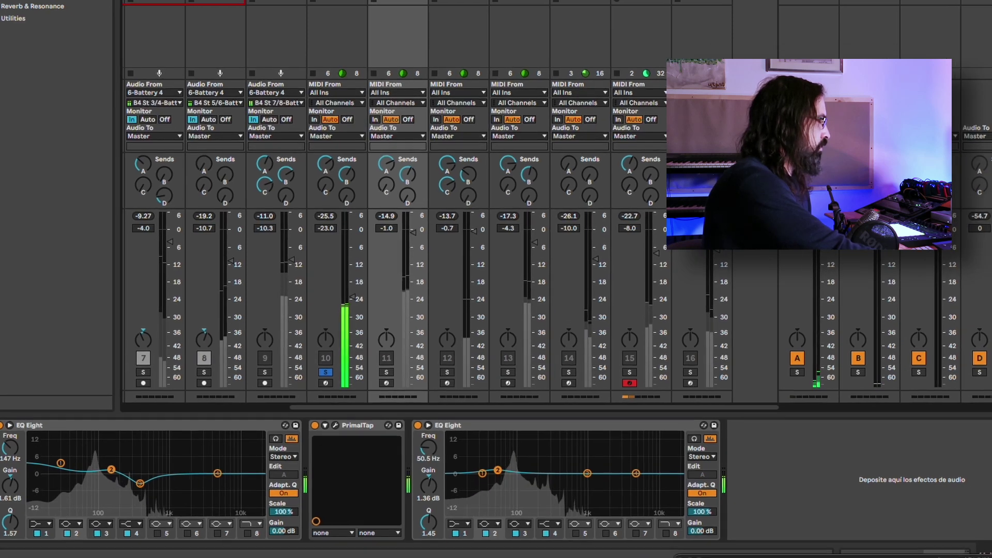
key("ctrl+alt+p")
left_click_drag(710, 406, 465, 40)
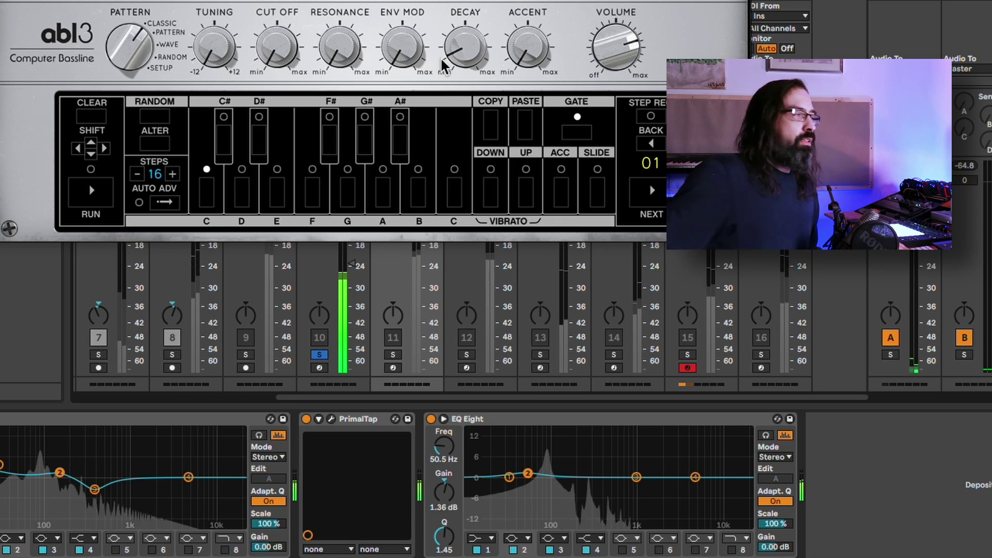
left_click(393, 355)
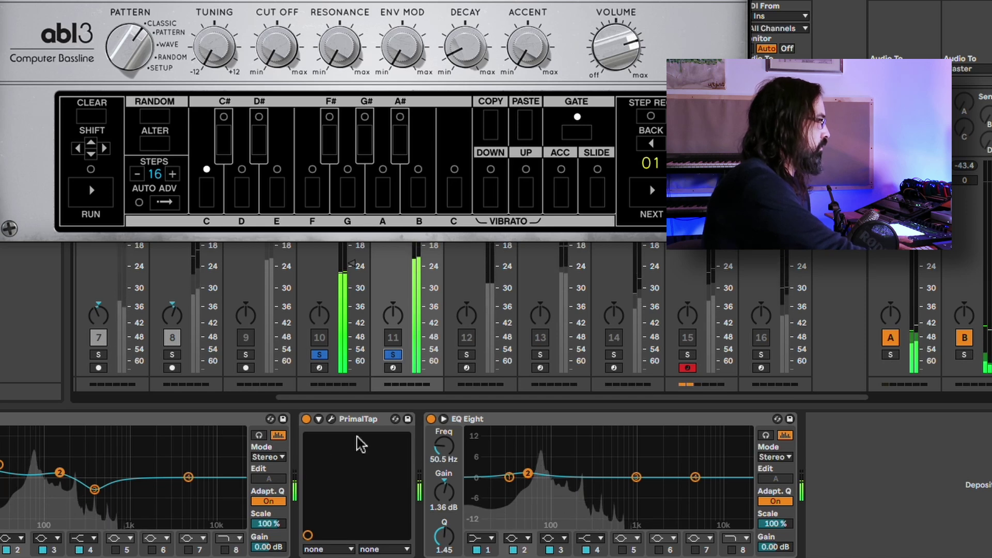
Step: Open the PrimalTap window on track 11 to examine its delay settings, and close both it and the ABL3 window
left_click(332, 419)
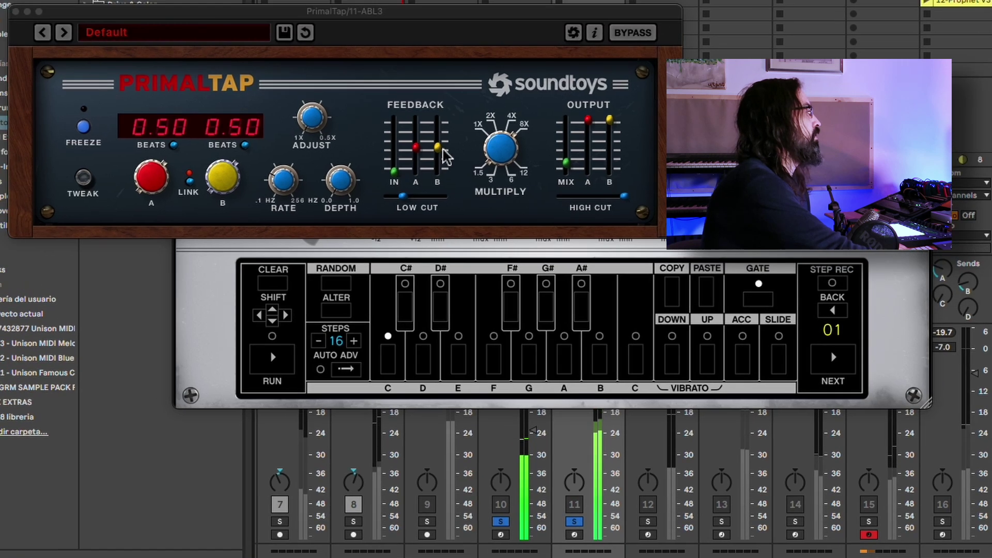
left_click(16, 10)
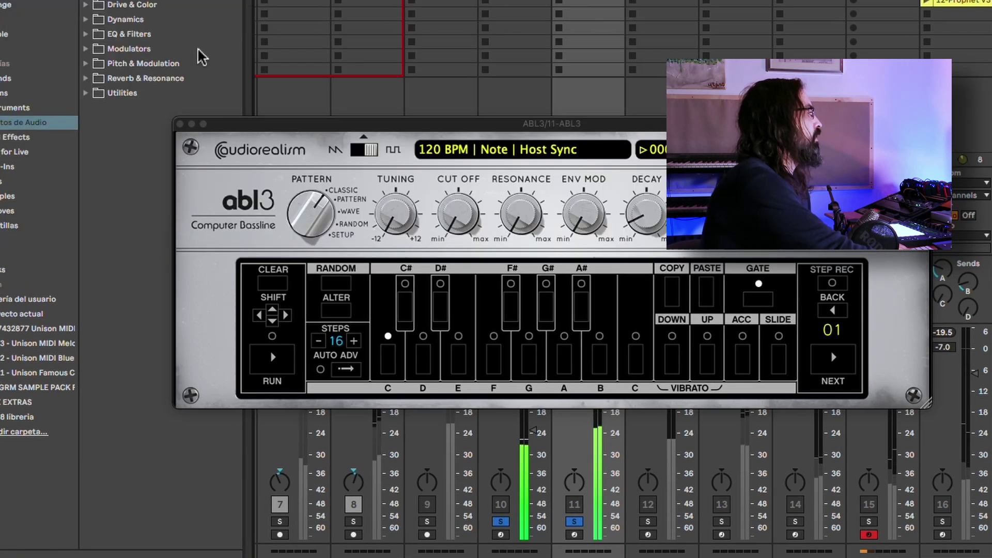
left_click(181, 123)
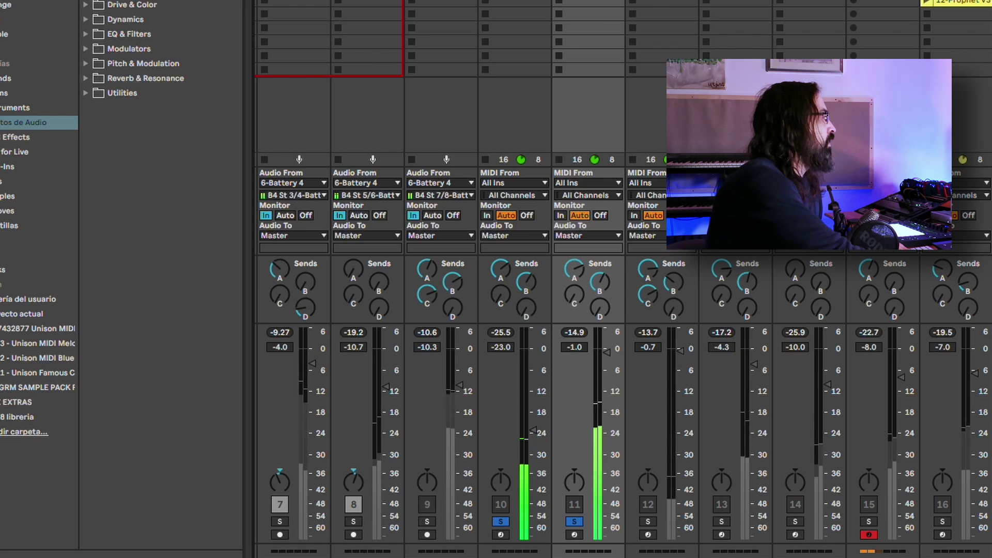
Step: Show the 11 ABL3 clip's notes and switch tracks 10 SH-101 and 11 ABL3 from soloed to active
key("shift+Tab")
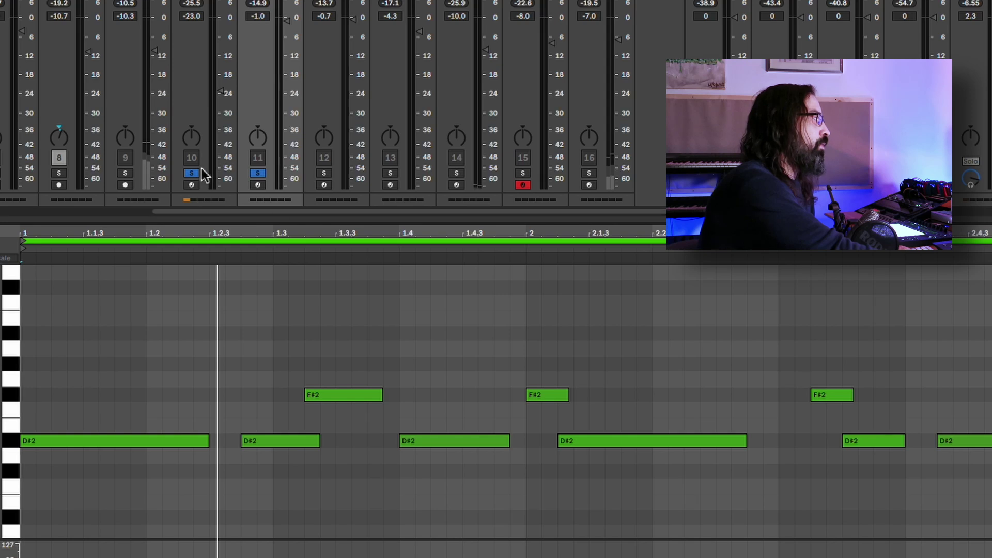
left_click(258, 173)
left_click(261, 158)
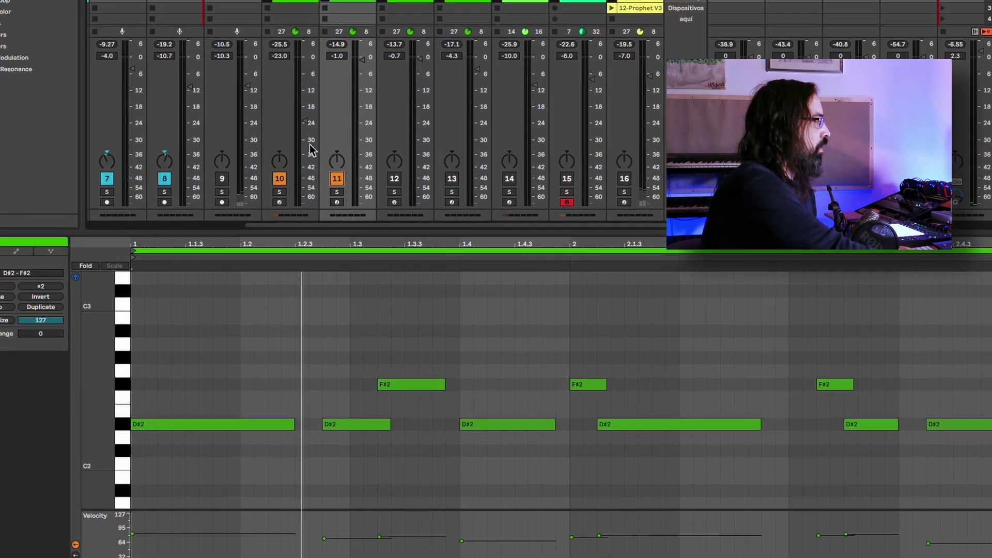
left_click_drag(428, 237, 429, 383)
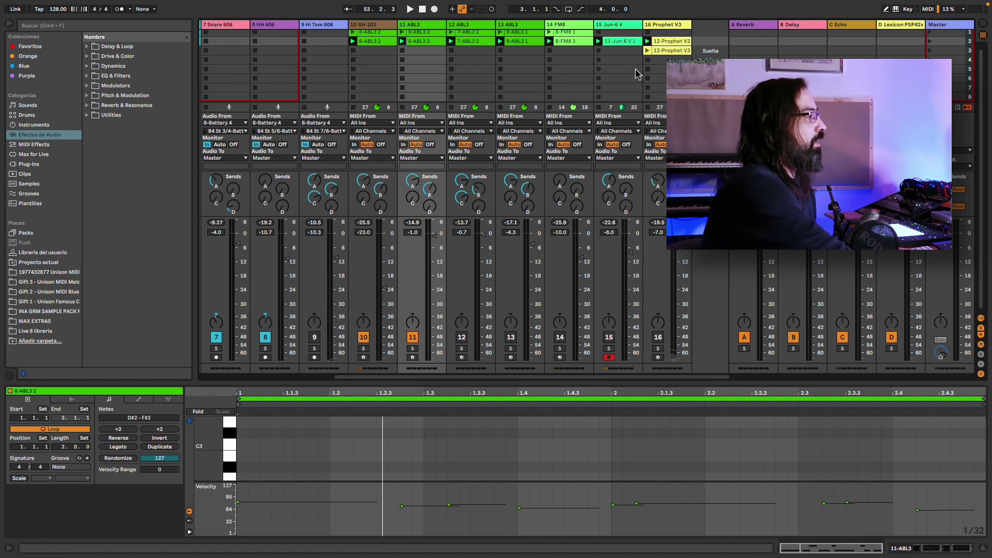
Step: Show the Delay device on return B and the Reverb device on return A to examine their settings
left_click(798, 26)
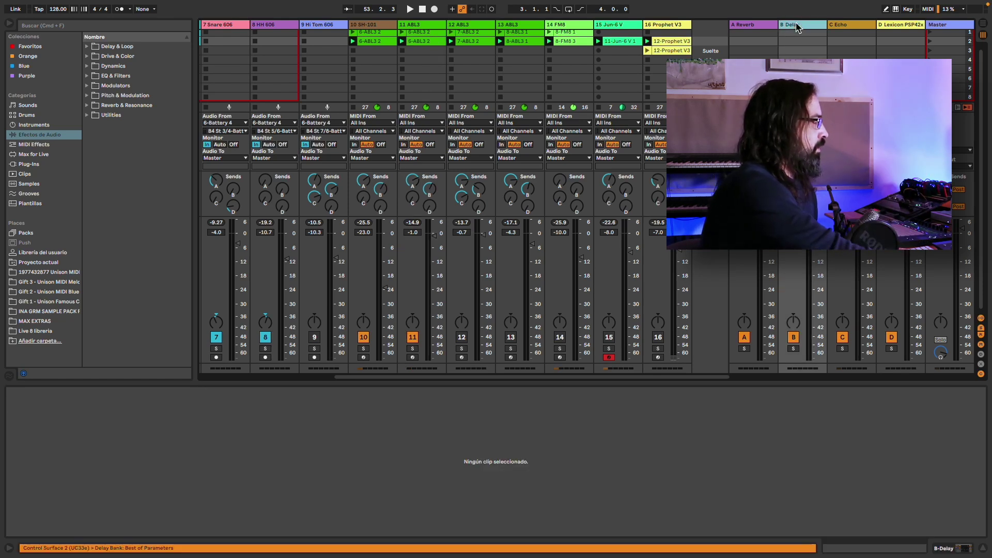
double_click(796, 23)
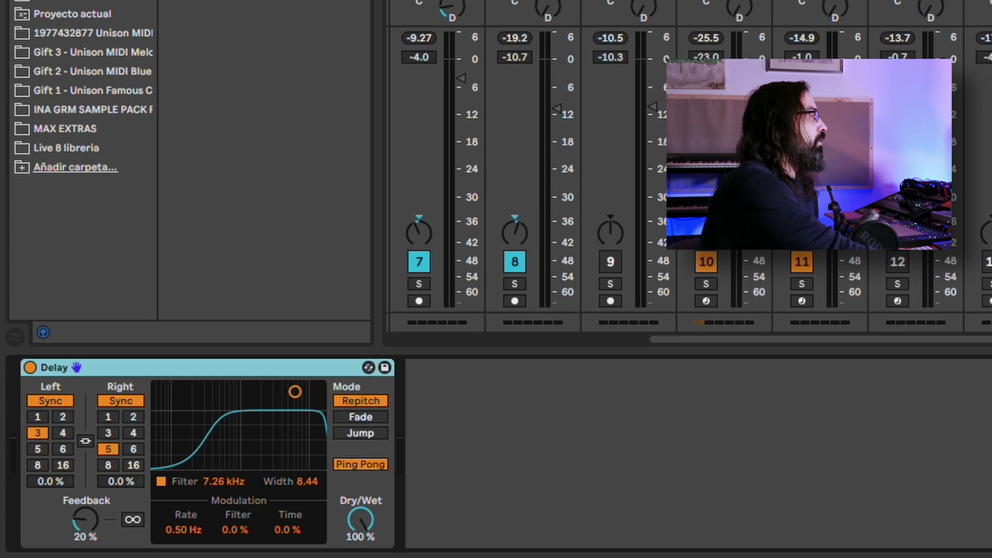
left_click(991, 0)
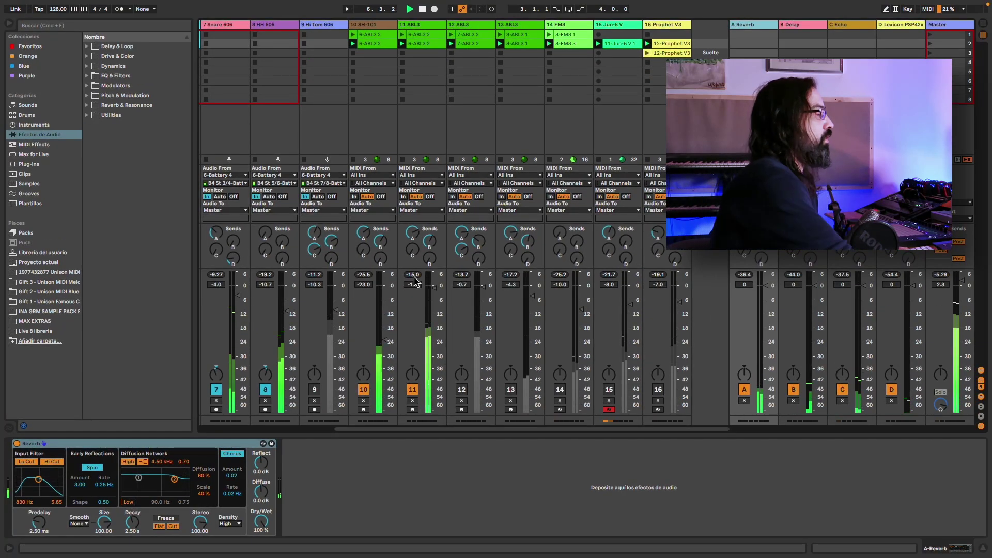
Step: Show the device chains of the 12 ABL3 and 13 ABL3 tracks to compare their EQ and delay effects
left_click(476, 29)
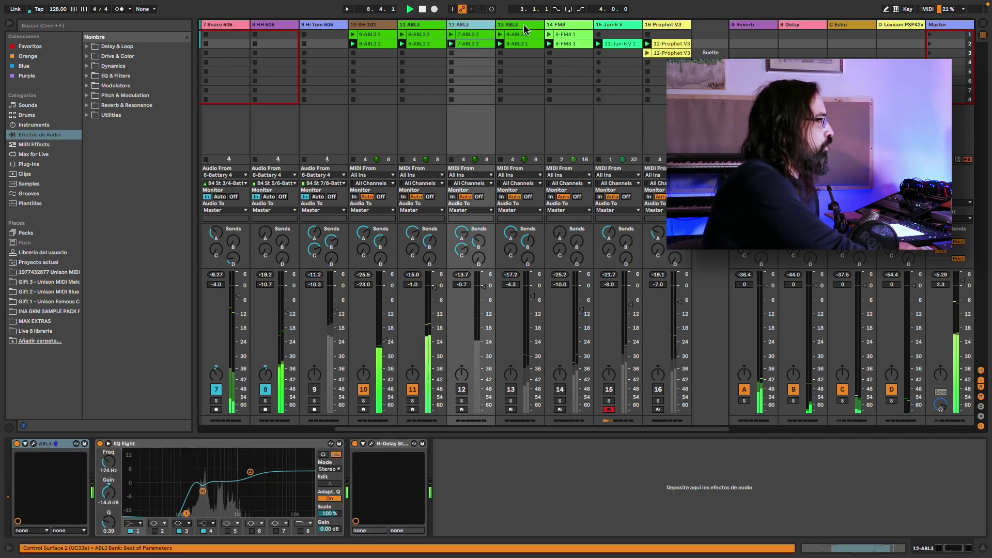
key("Right")
left_click(471, 27)
key("Right")
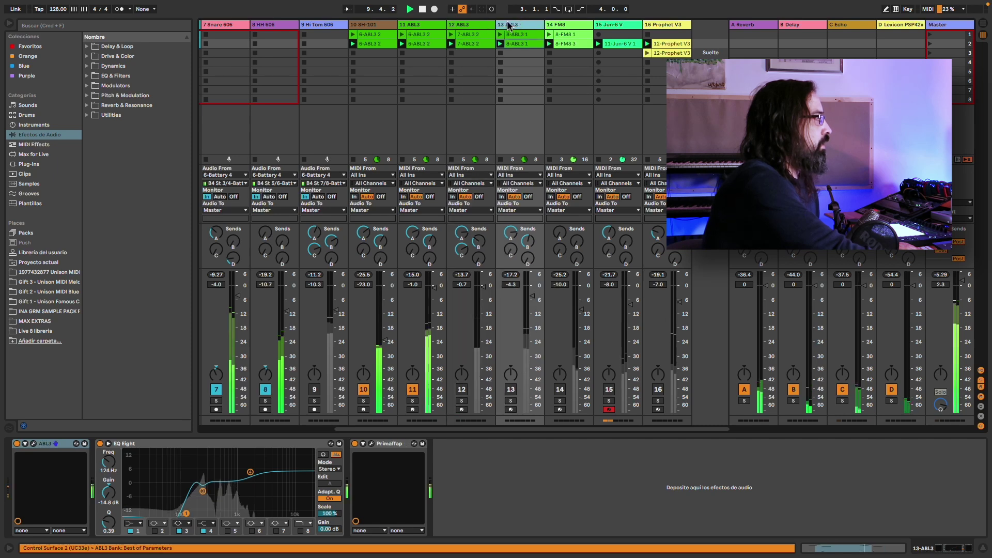
Step: Show the notes of the second clip on track 12 ABL3 and mark the empty stretches between its note groups
left_click(473, 27)
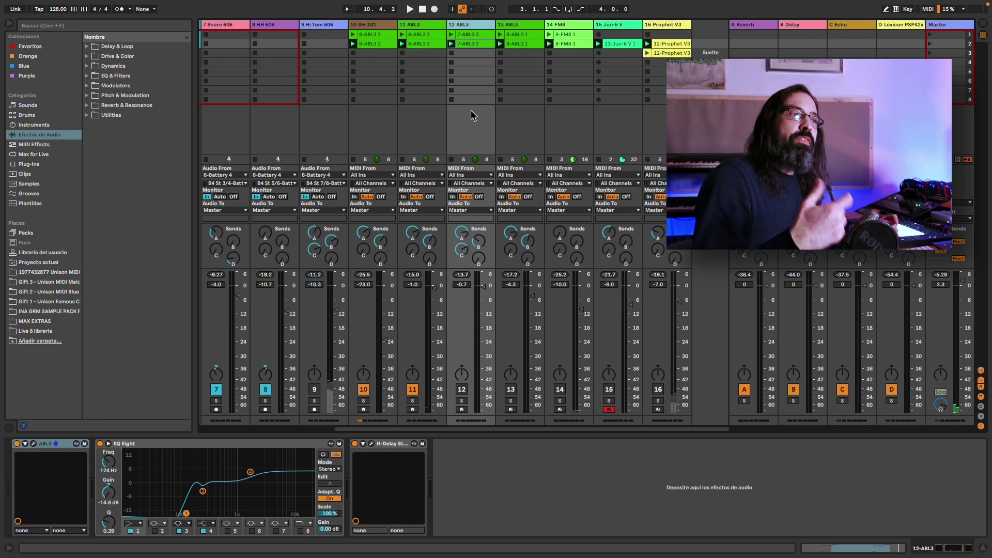
left_click(478, 45)
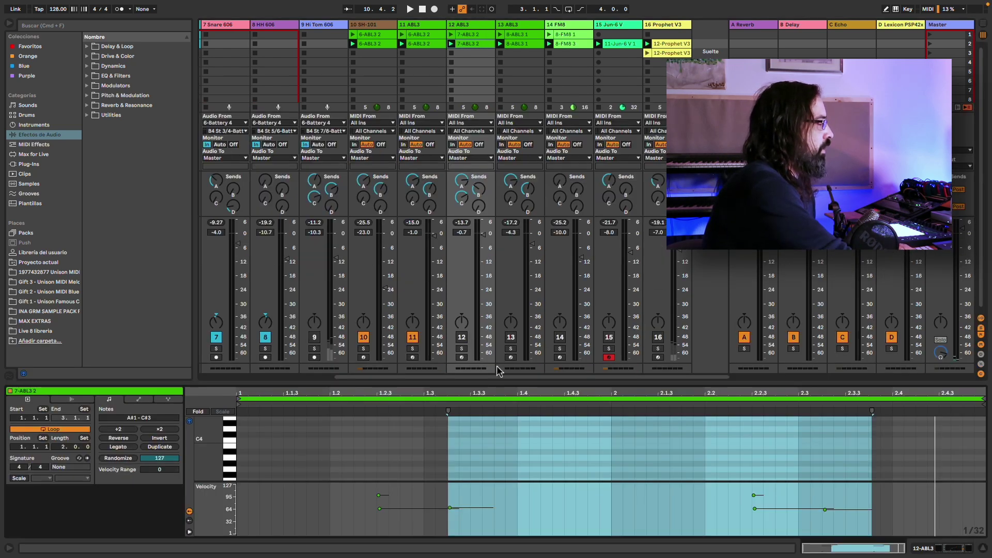
left_click_drag(475, 388, 473, 311)
left_click_drag(215, 431, 215, 382)
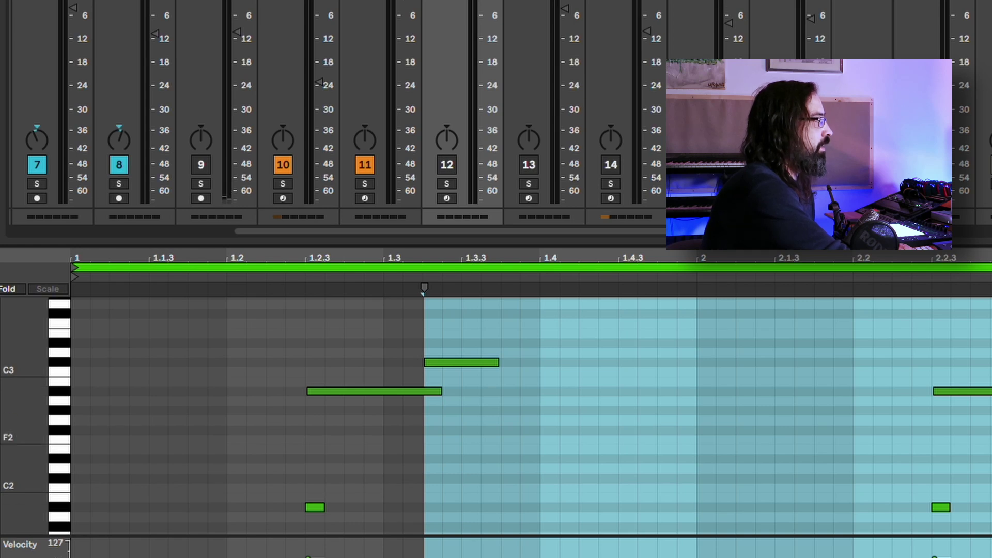
left_click_drag(901, 311, 532, 529)
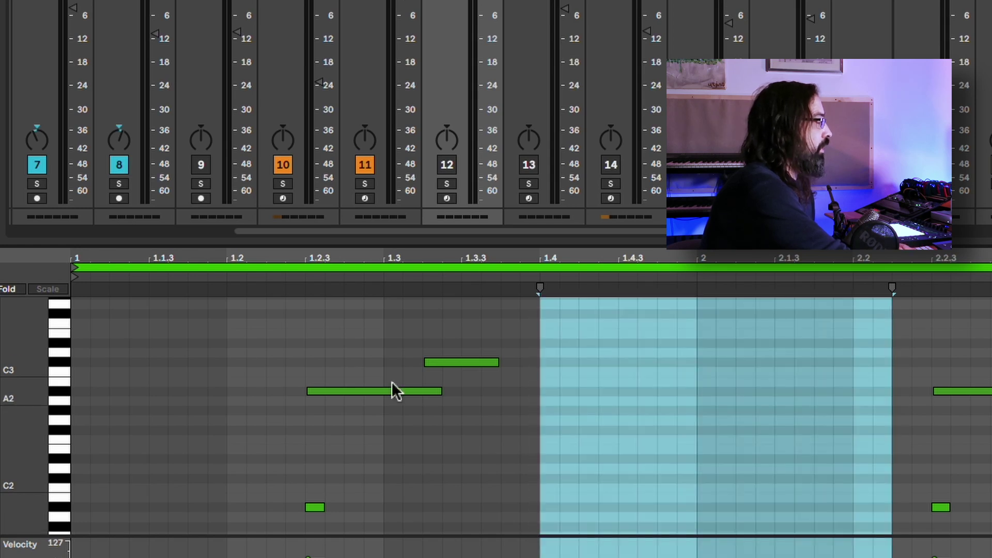
left_click_drag(284, 305, 95, 491)
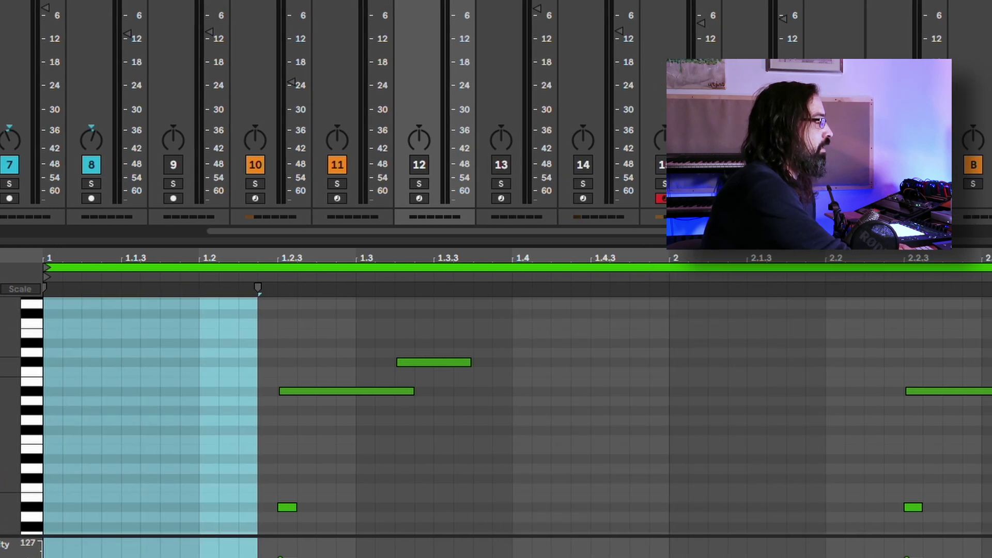
left_click_drag(990, 315, 991, 533)
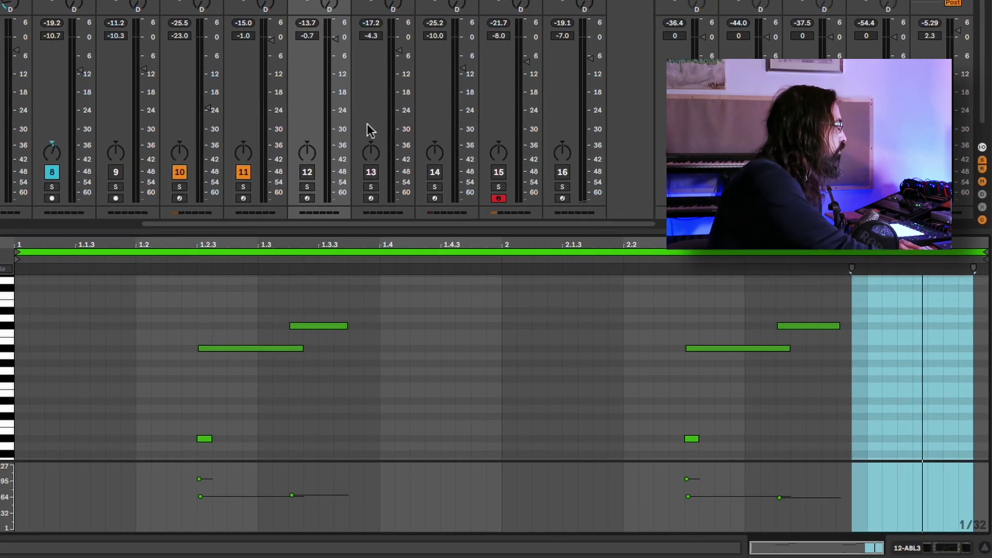
Step: Play the set with track 12 ABL3 soloed, and compare the device chains of tracks 10, 11 and 12
key("space")
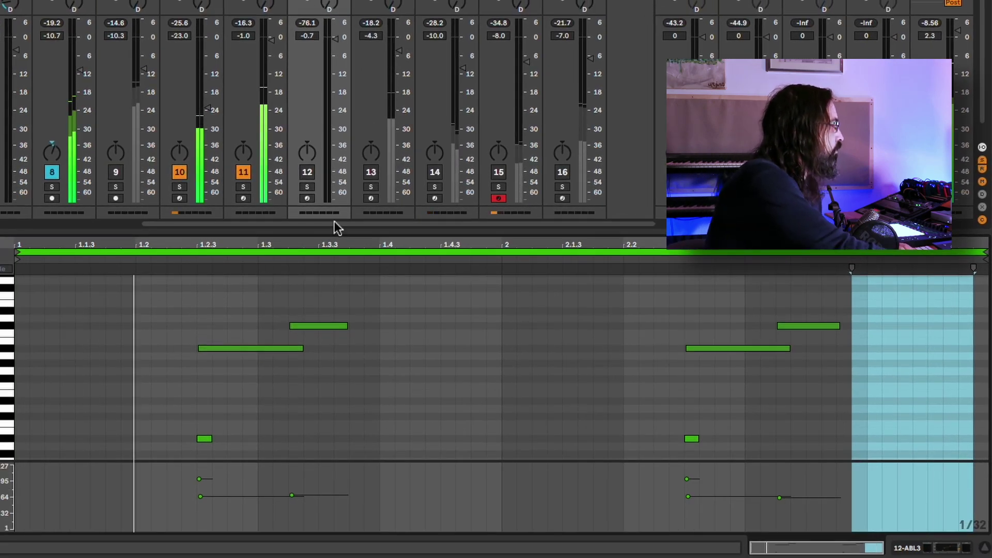
left_click(307, 187)
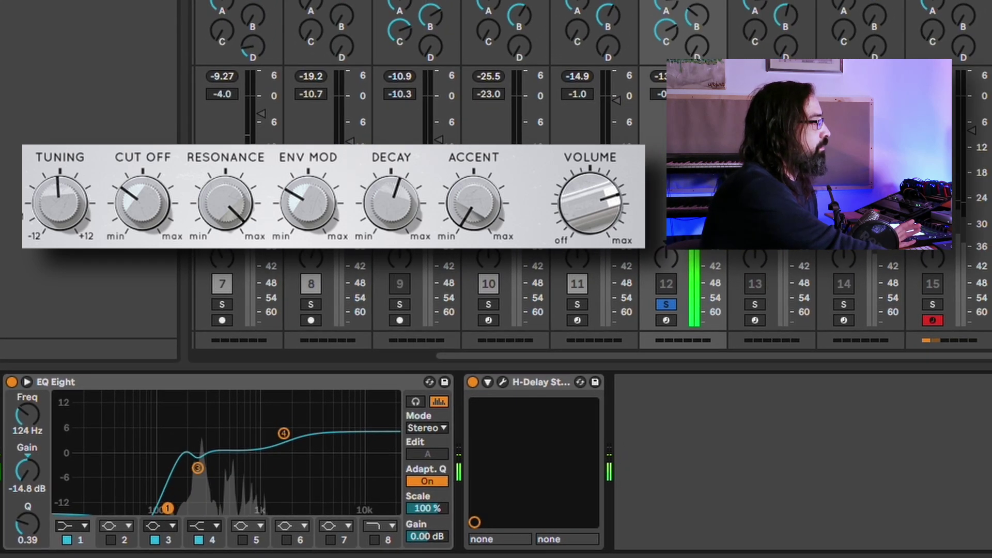
left_click(599, 197)
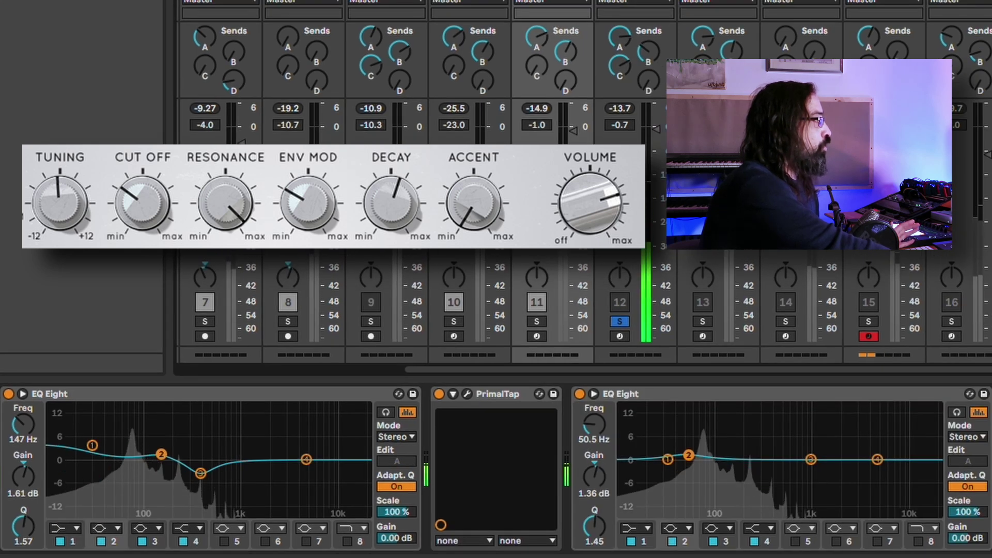
key("Left")
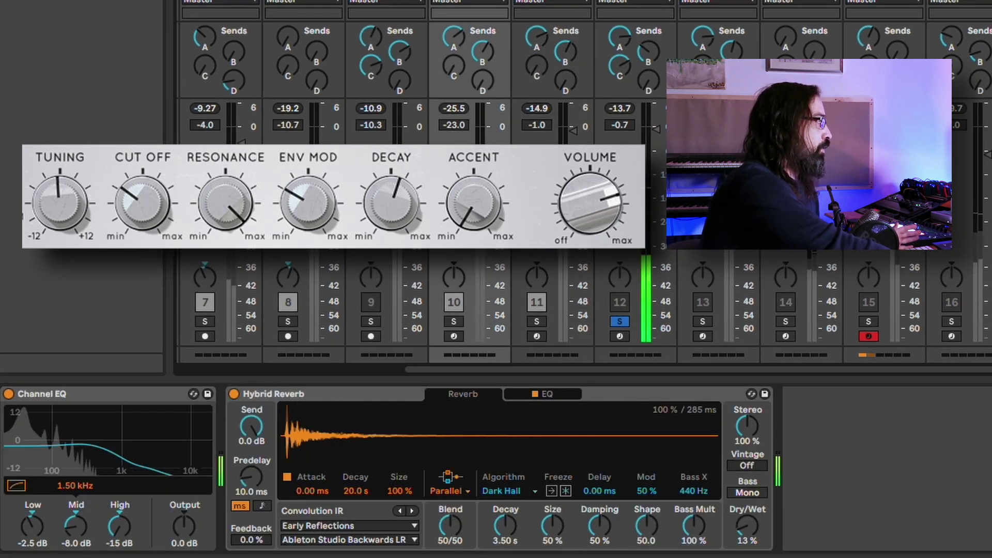
key("Right")
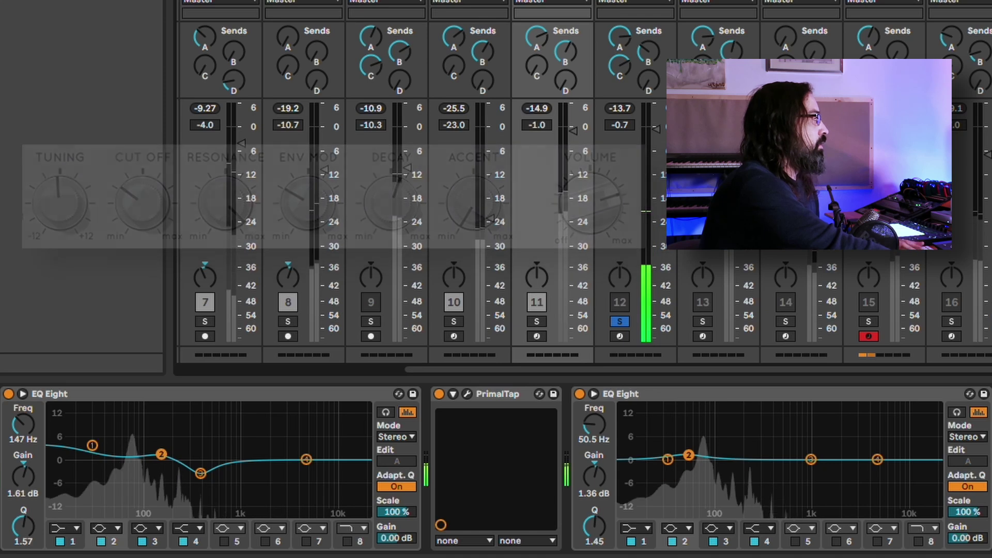
key("Right")
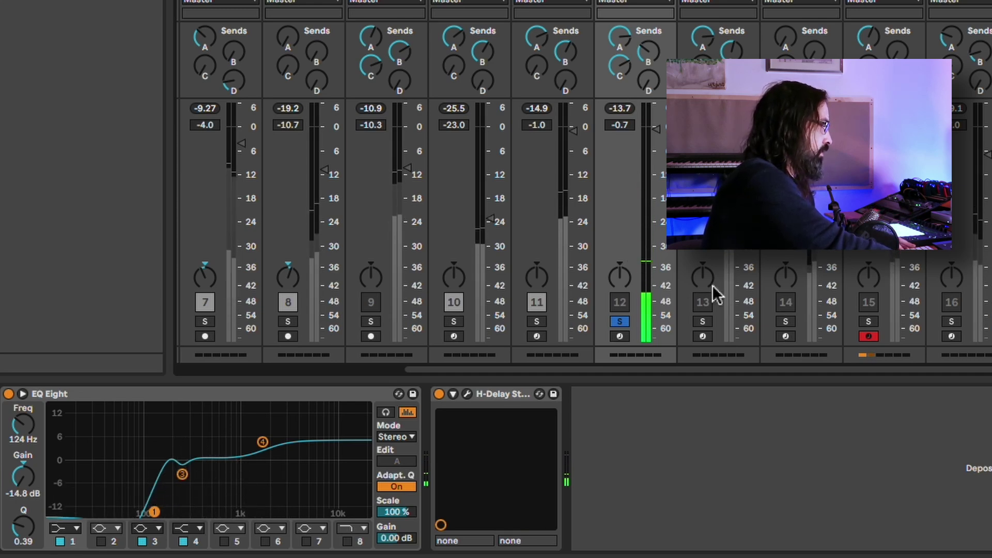
Step: Select the upper and low notes of the 12 ABL3 clip in turn to examine them, ending with only track 12 soloed
left_click(703, 321)
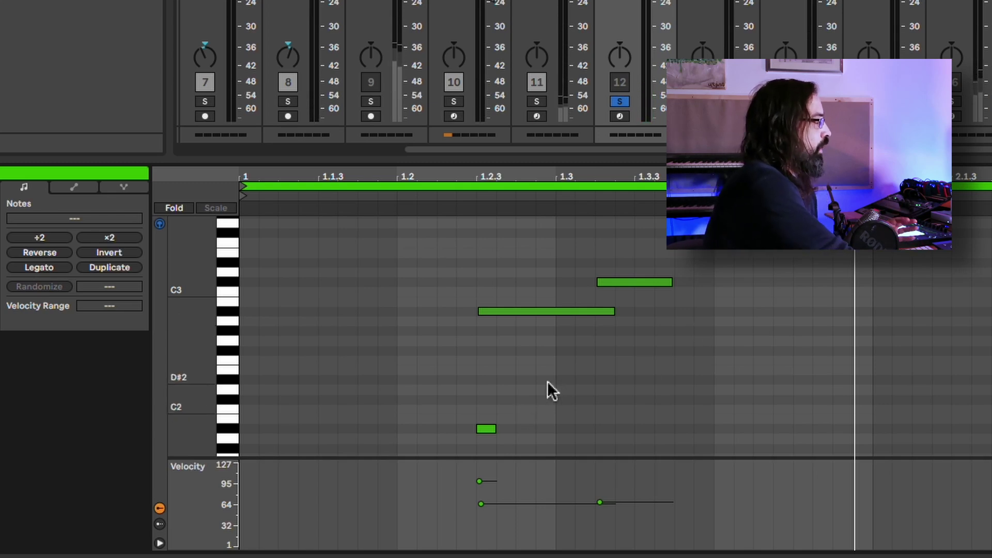
left_click(544, 310)
left_click(639, 284)
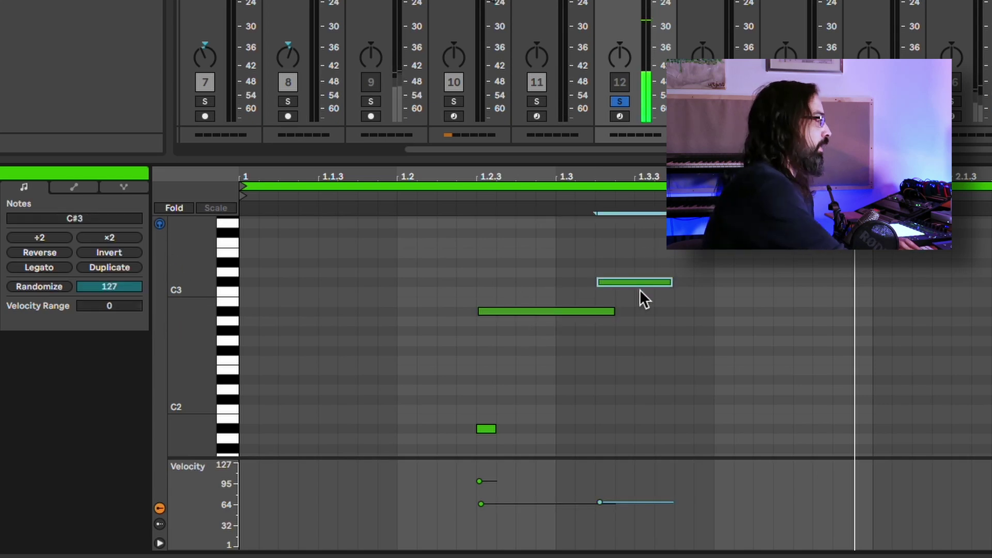
left_click_drag(422, 386, 515, 445)
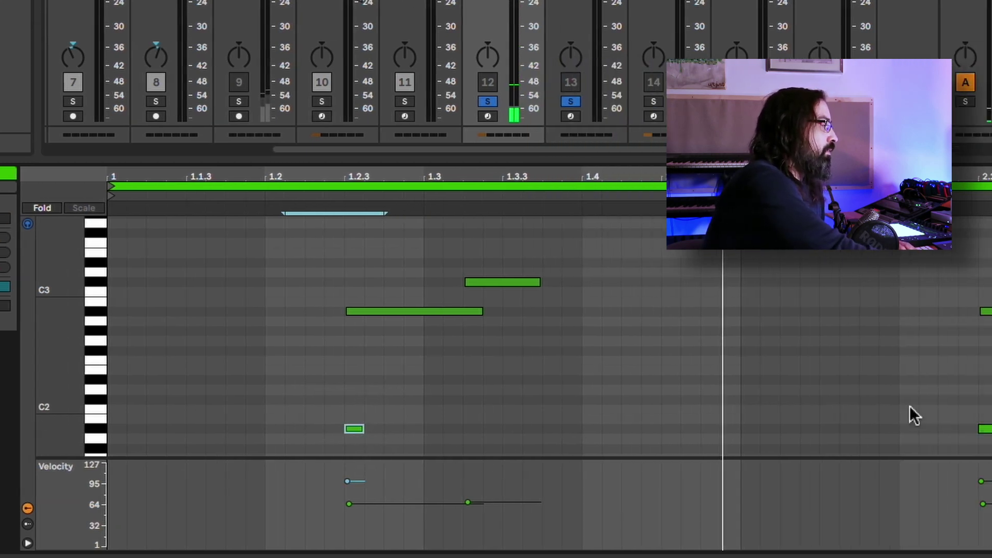
left_click_drag(864, 404, 702, 434)
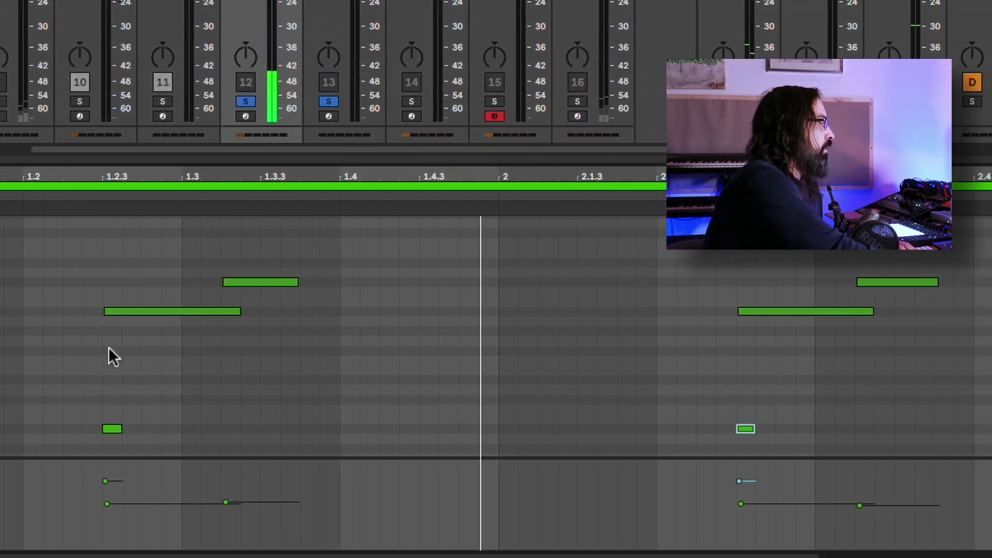
left_click(329, 101)
left_click(247, 101)
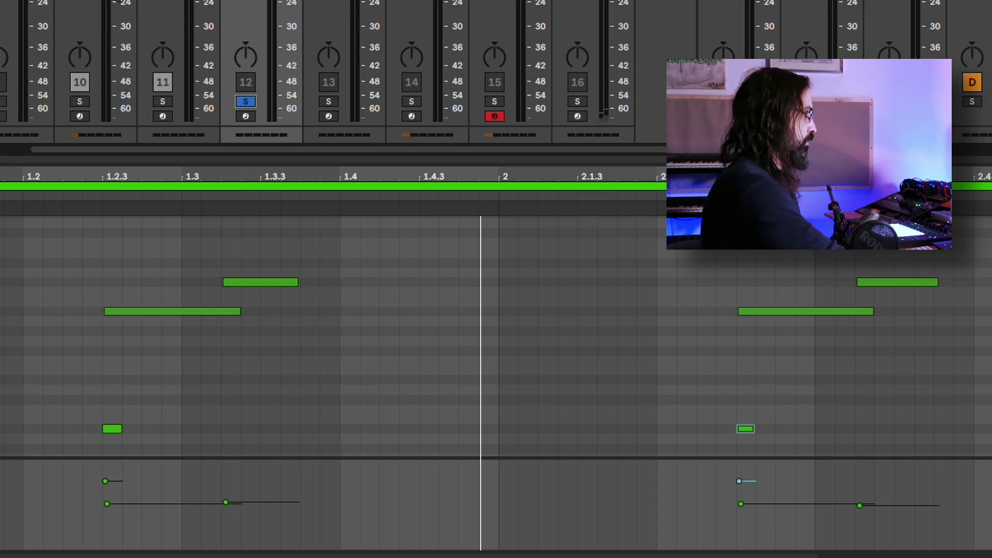
Step: Play the soloed 12 ABL3 clip while deactivating and reactivating its two lowest notes to compare the sound
key("space")
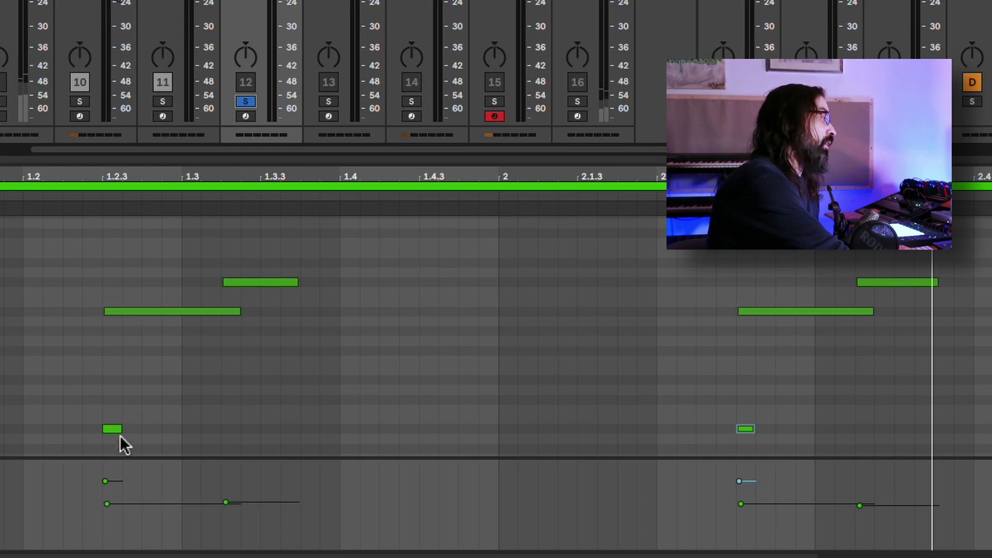
left_click(111, 427, "shift")
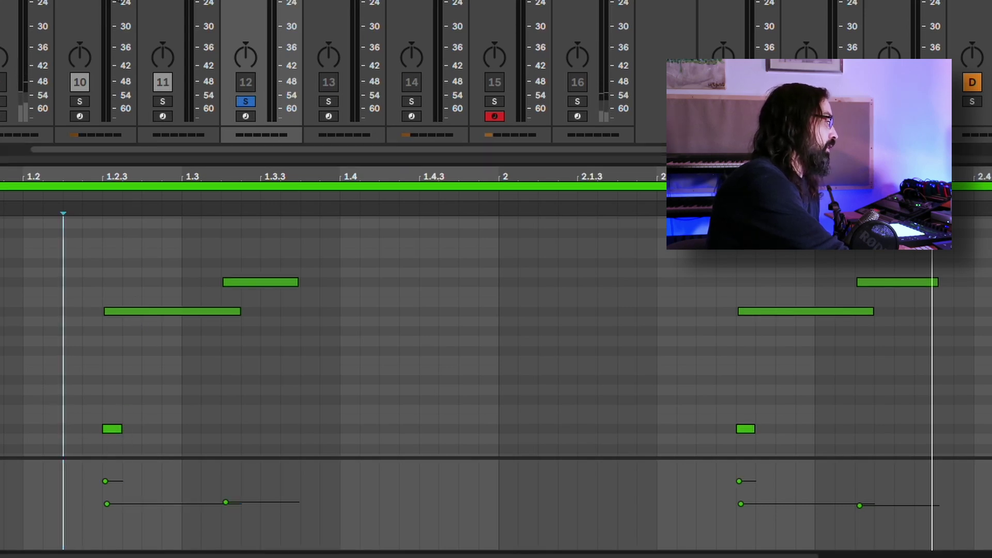
key("space")
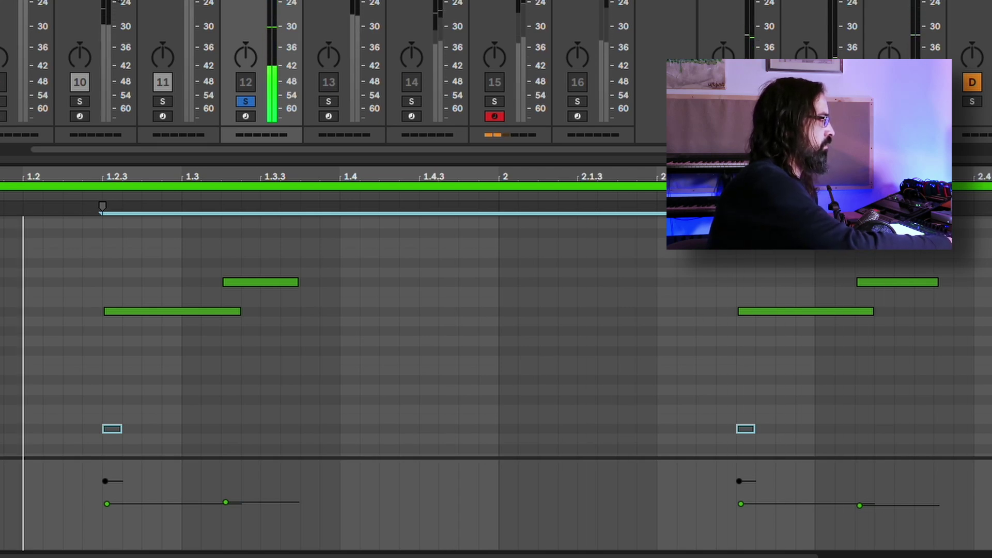
key("0")
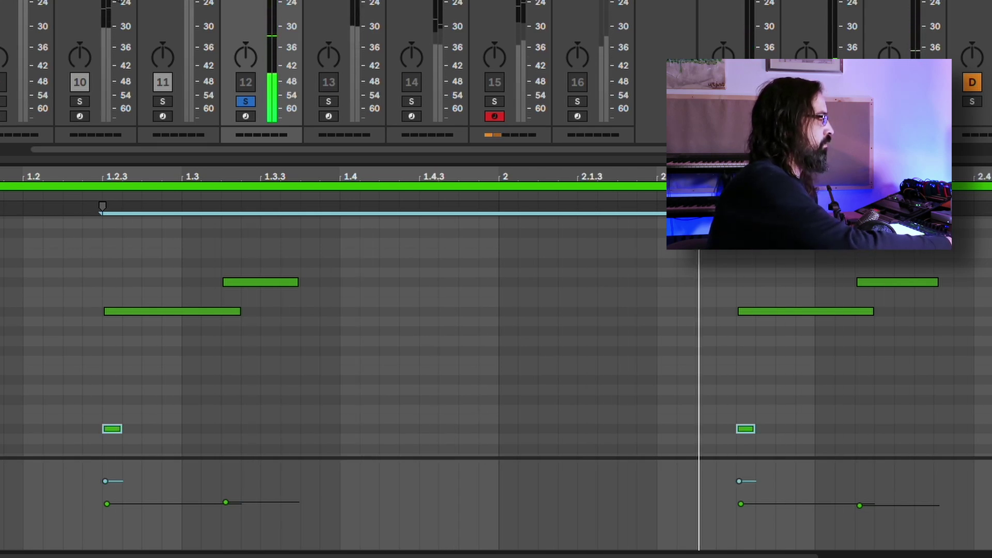
key("0")
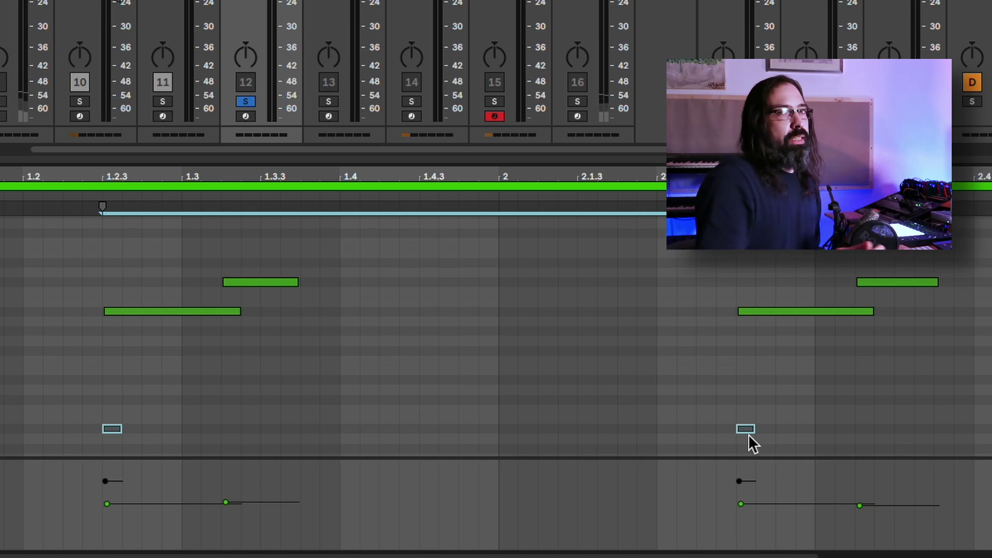
key("0")
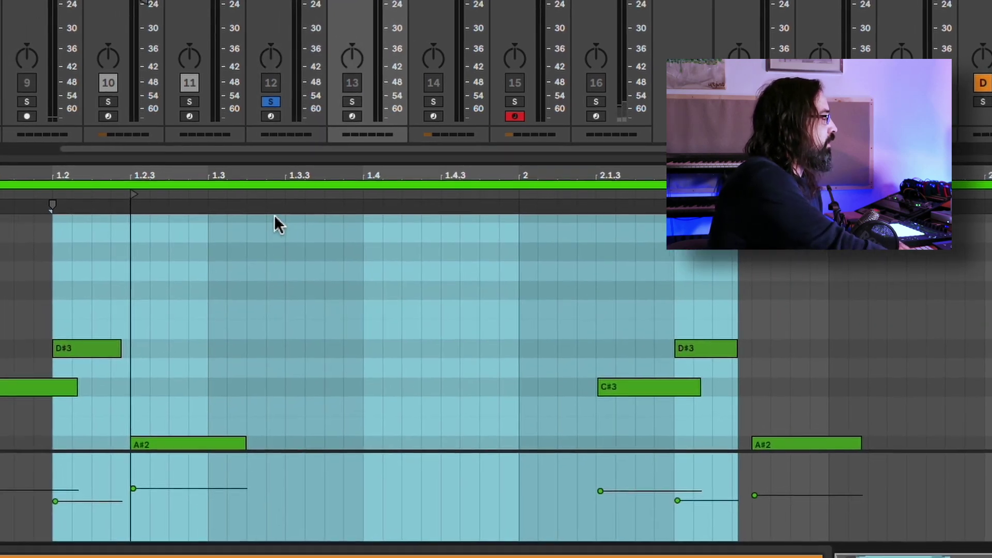
Step: Show the 13 ABL3 clip's full note range and select the low notes at 1.1.3 and 1.2.3 to examine them
mouse_move(279, 170)
left_mouse_down()
mouse_move(277, 204)
mouse_move(281, 186)
left_mouse_up()
scroll(111, 336, "down", 3)
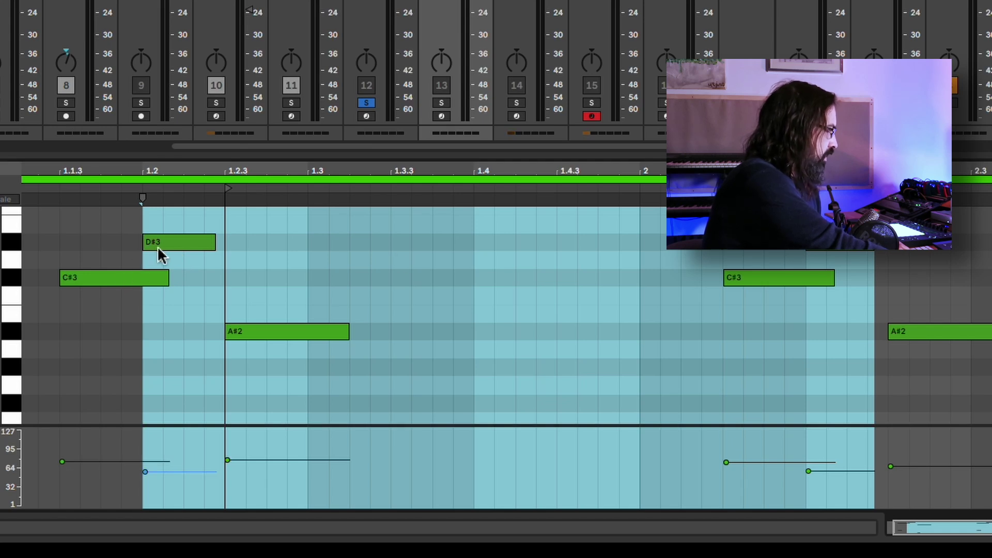
left_click_drag(0, 326, 0, 293)
left_click_drag(106, 331, 54, 358)
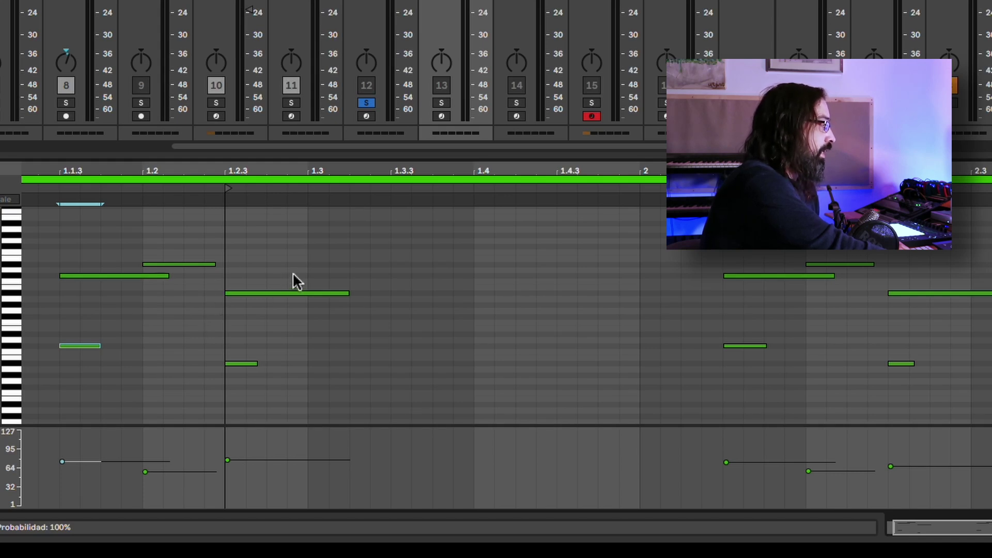
left_click_drag(293, 273, 269, 309)
left_click_drag(267, 351, 215, 378)
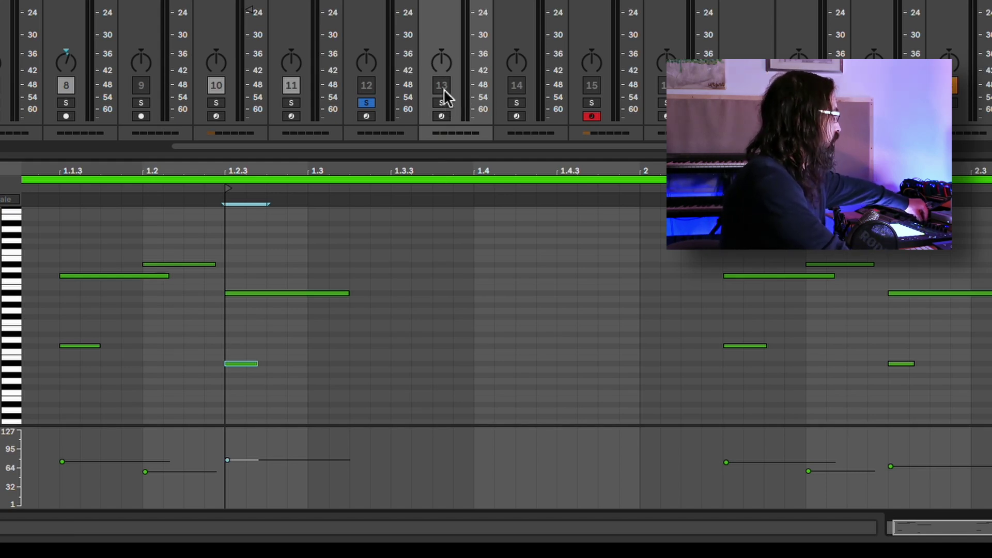
Step: Unsolo track 12 ABL3, start playback and activate tracks 12 ABL3 and 13 ABL3 in the mix
left_click(367, 31)
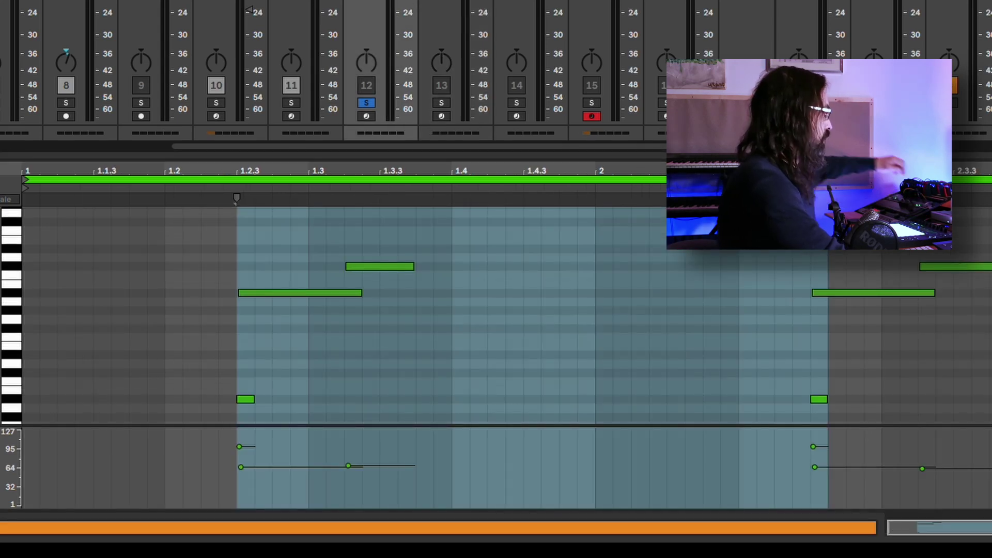
left_click(367, 104)
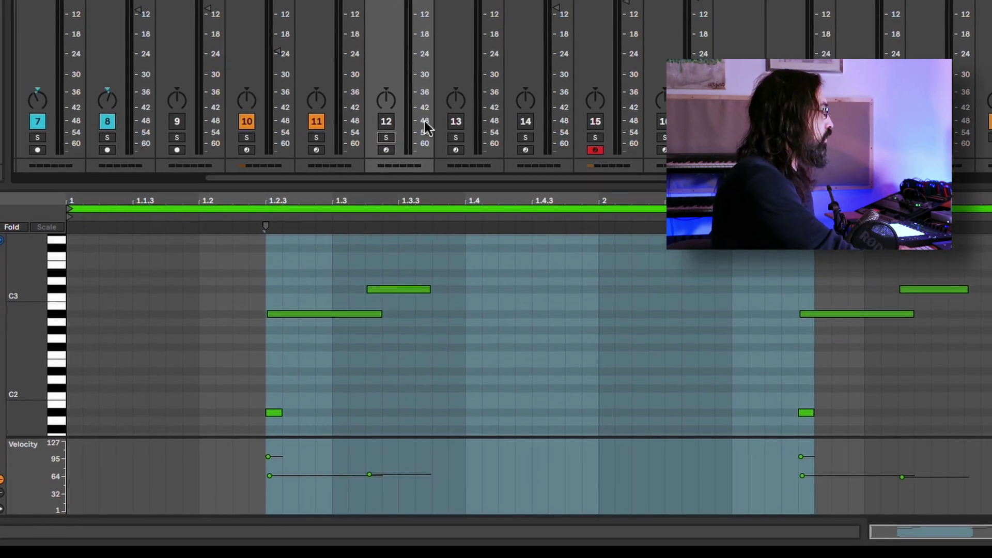
key("space")
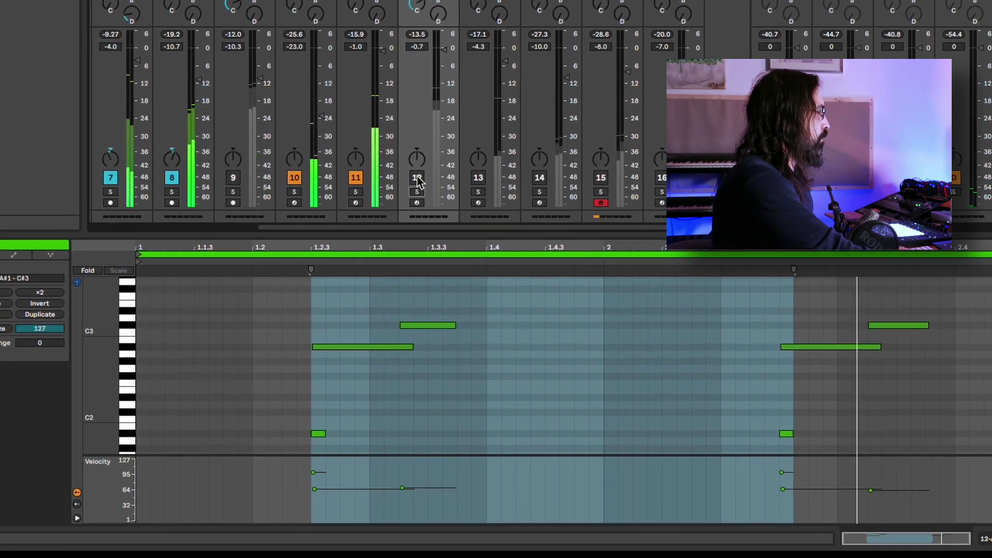
left_click(413, 171)
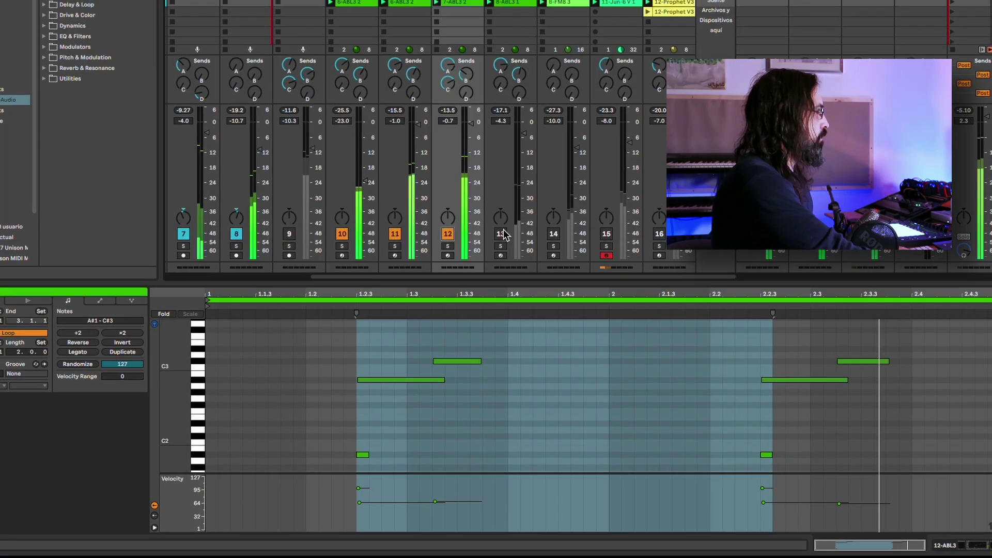
left_click(499, 227)
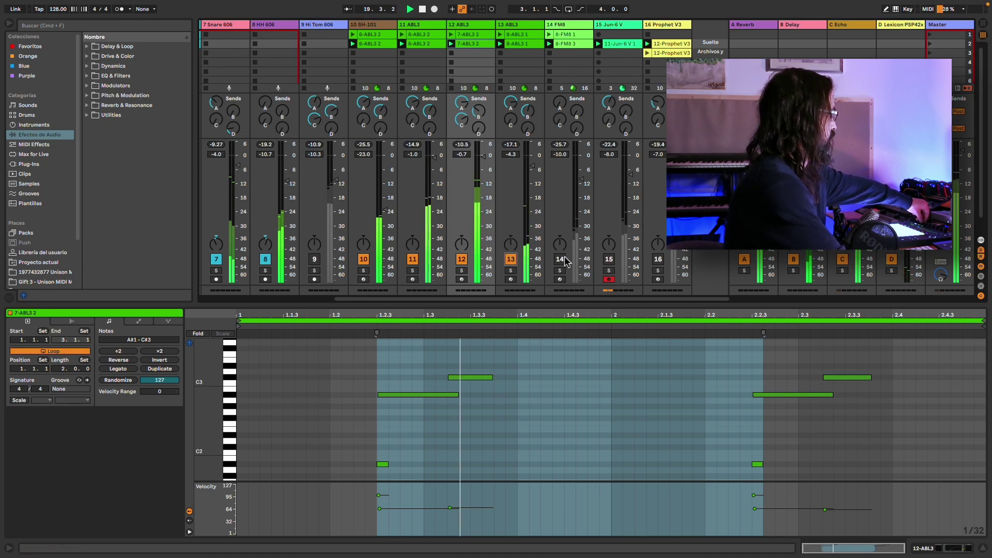
Step: Activate tracks 14 FM8 and 15 Jun-6 V, and switch focus between the 12 ABL3 and 13 ABL3 tracks, ending on 13
left_click(519, 23)
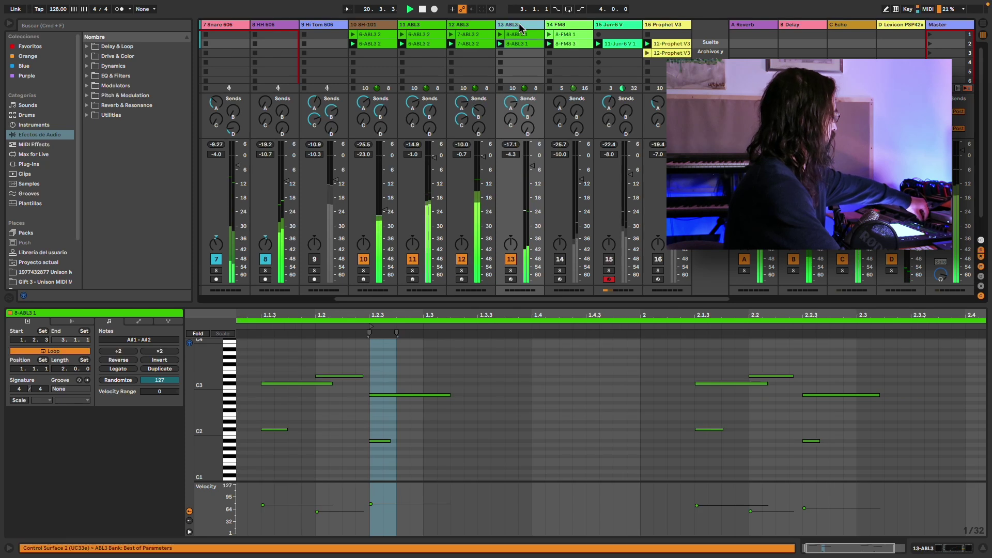
left_click(472, 25)
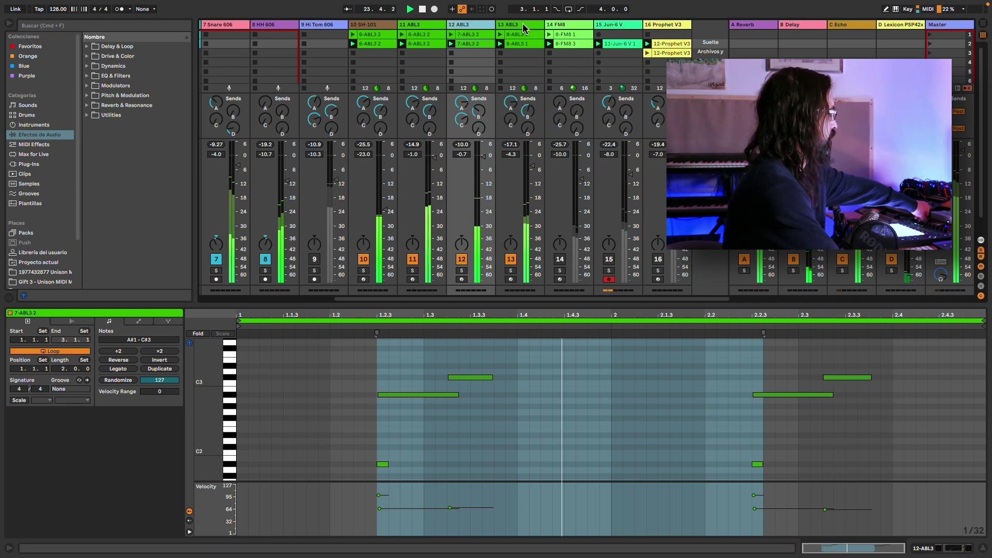
left_click(559, 259)
left_click(609, 259)
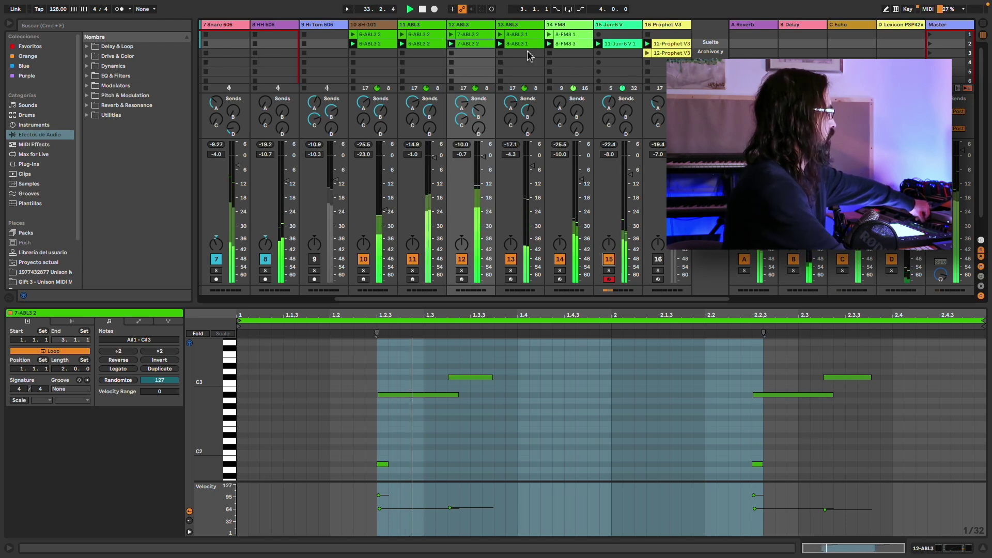
left_click(521, 24)
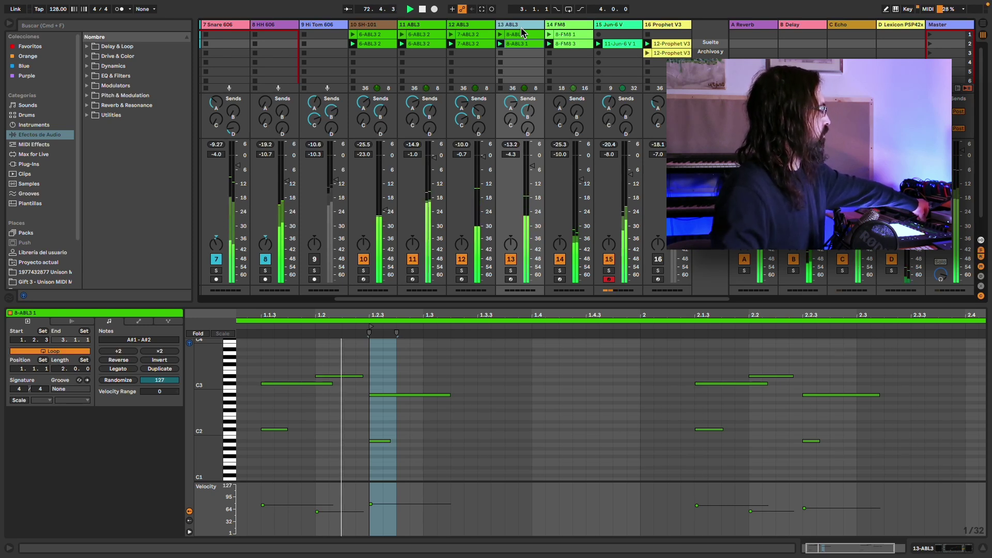
Step: Deactivate tracks 14 FM8 and 15 Jun-6 V in the mix and switch focus between 12 ABL3 and 13 ABL3, ending on 12
left_click(475, 26)
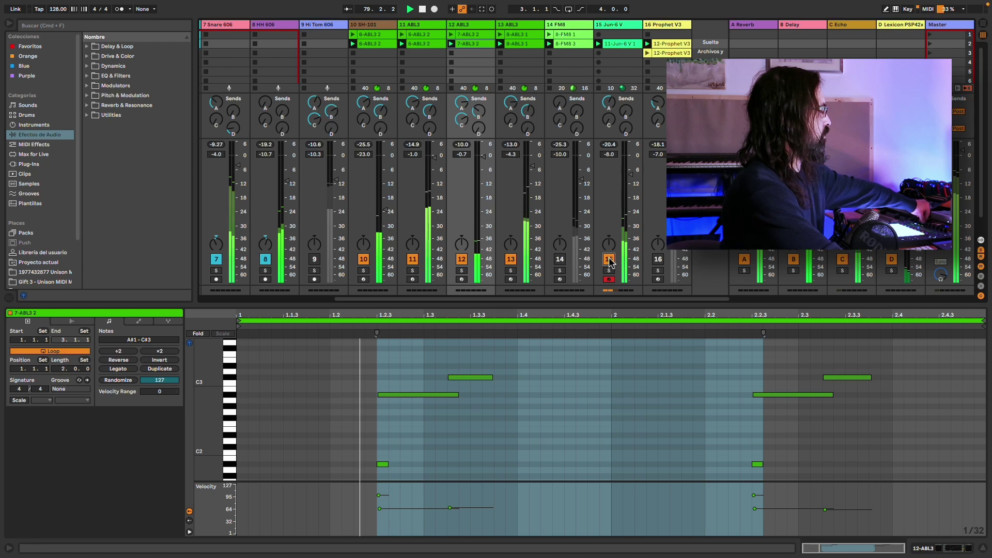
left_click(609, 259)
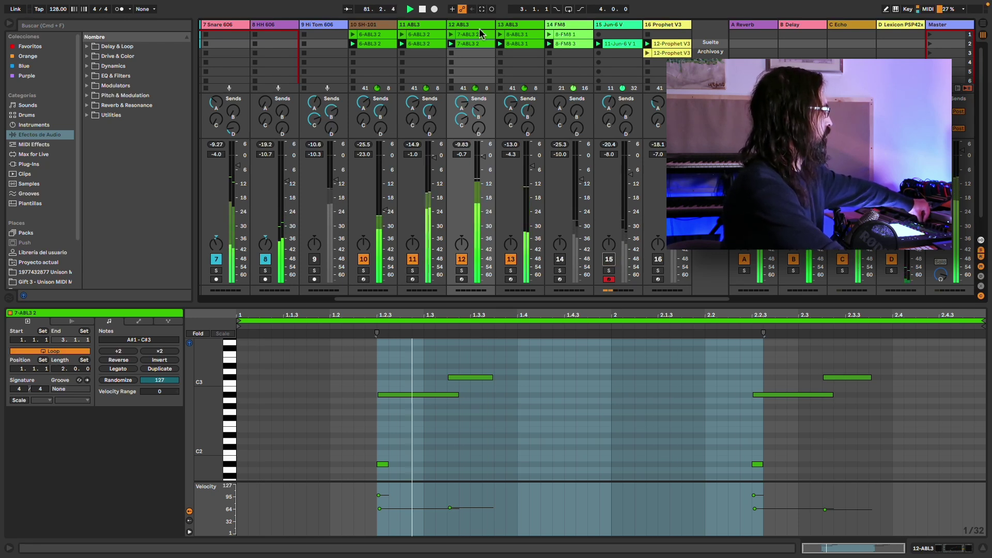
left_click(512, 25)
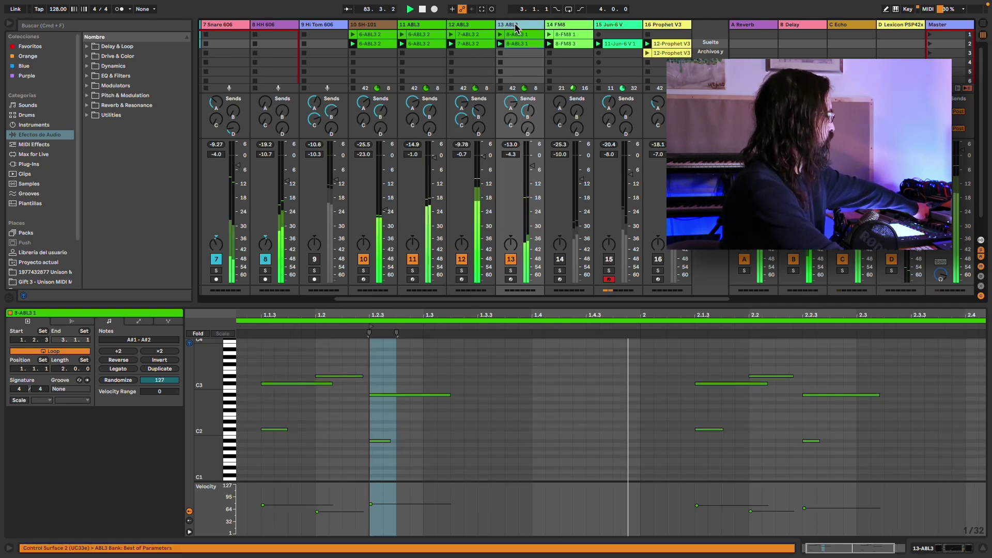
left_click(488, 24)
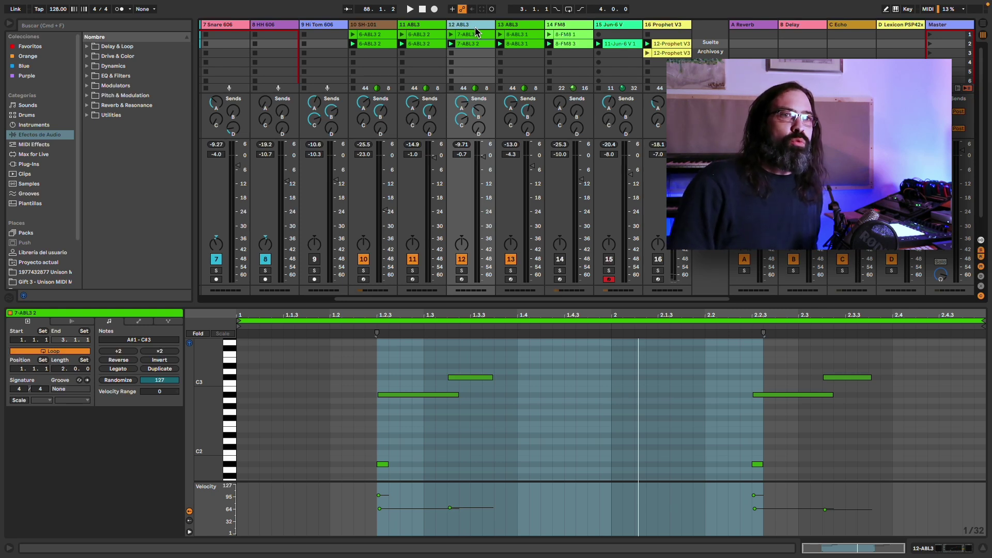
Step: Select all D#3 notes in the 13 ABL3 clip and transpose them up one semitone to E3
left_click(528, 46)
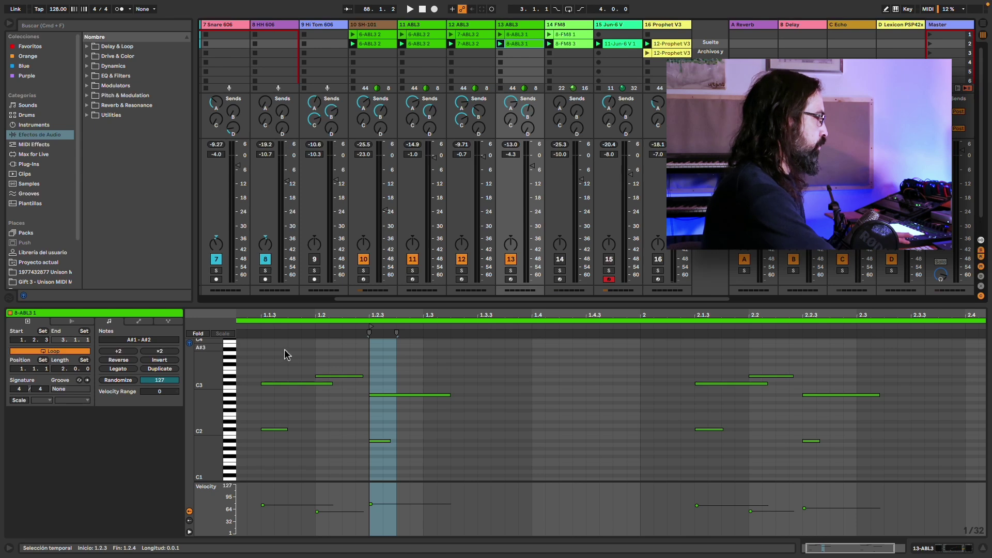
scroll(286, 355, "up", 5)
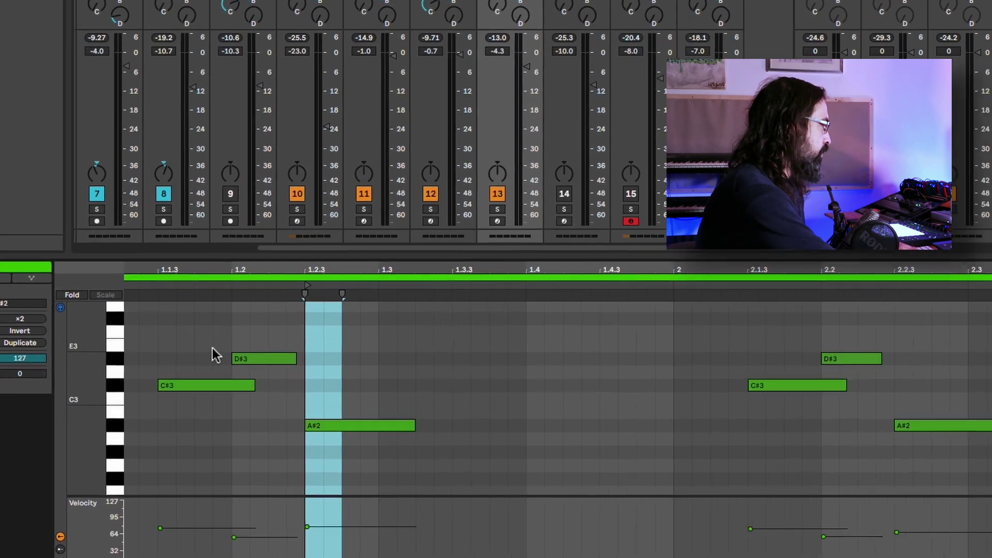
left_click(114, 358)
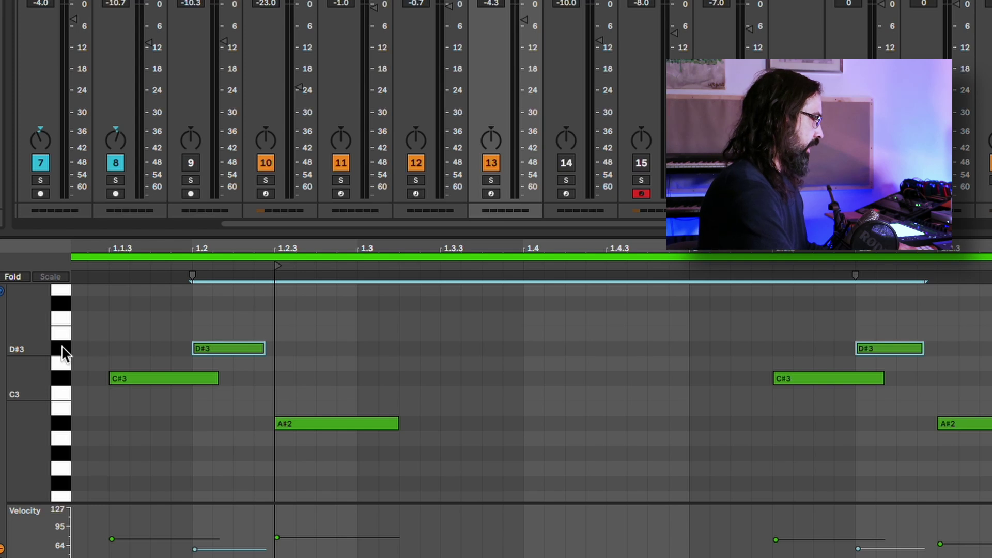
key("Up")
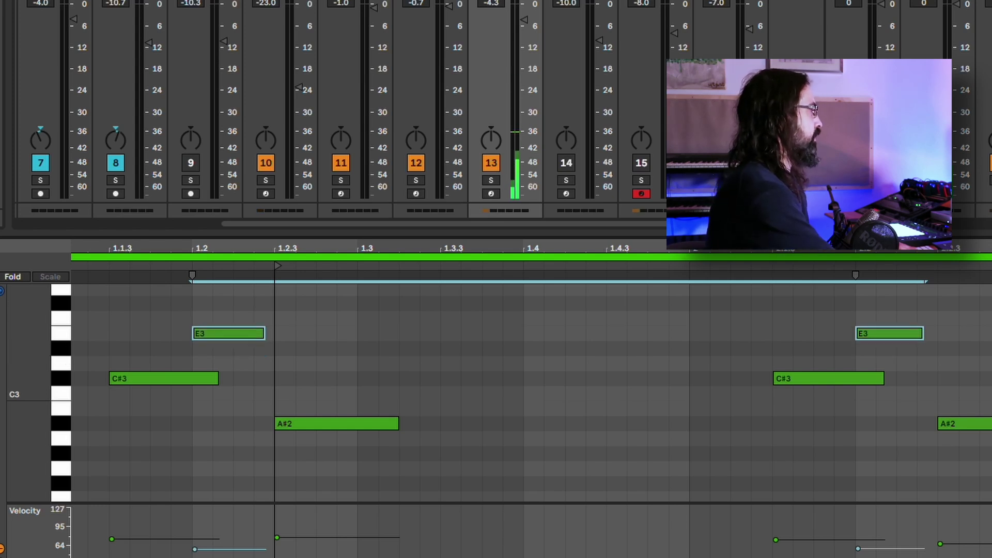
Step: Select all C#3 notes in the 12 ABL3 clip and transpose them down two semitones to B2
key("Left")
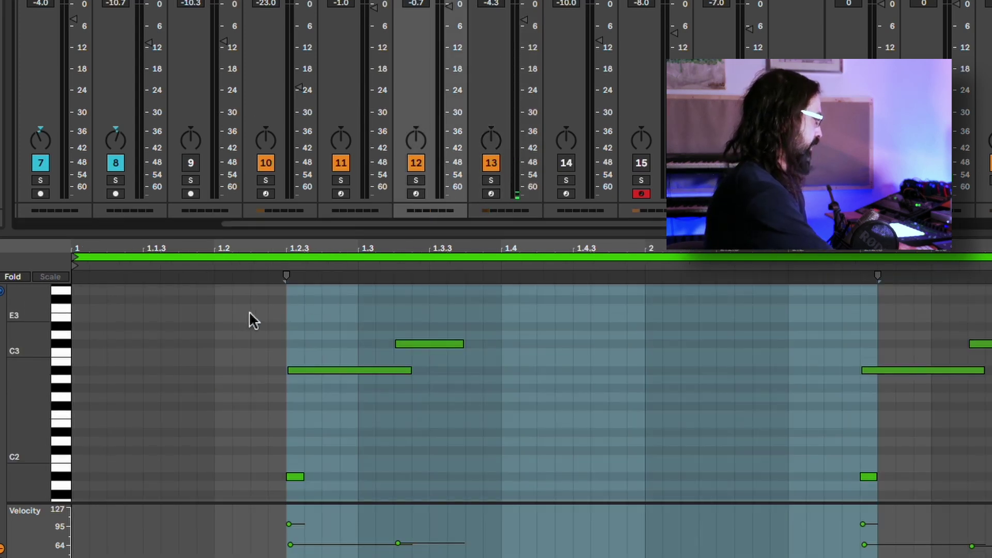
left_click(61, 340)
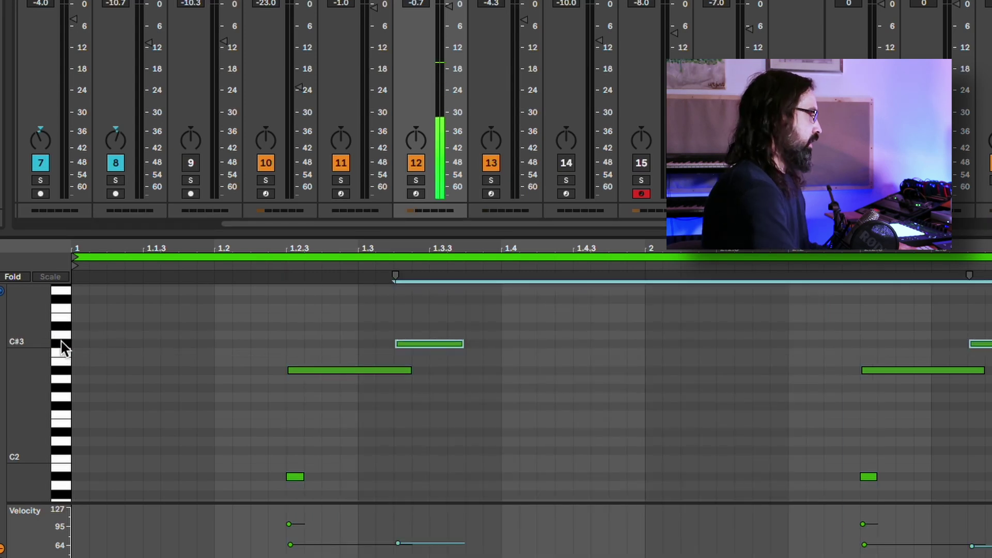
key("Down")
key("Down")
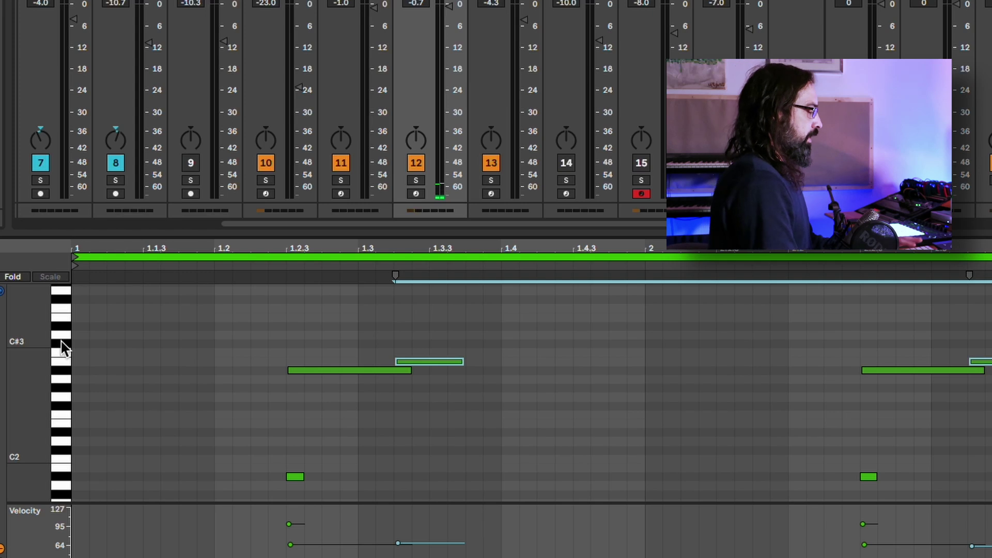
Step: Start playback, activate track 15 Jun-6 V in the mix and switch focus to track 12 ABL3
key("space")
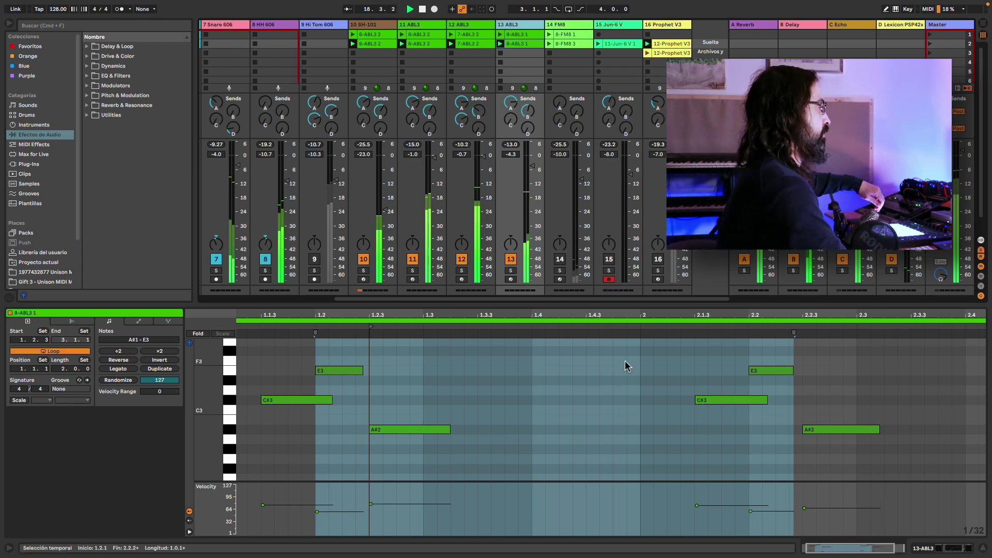
left_click(610, 259)
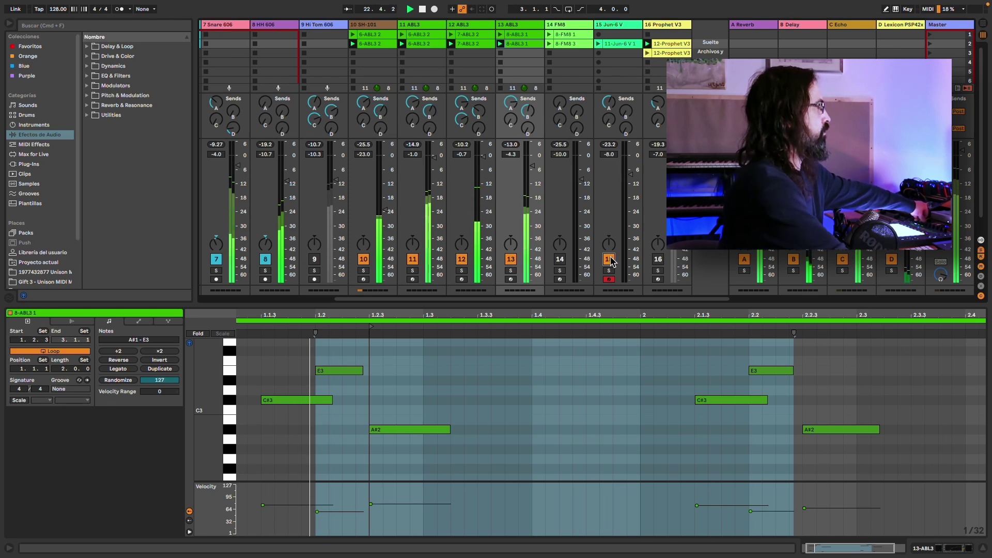
left_click(477, 29)
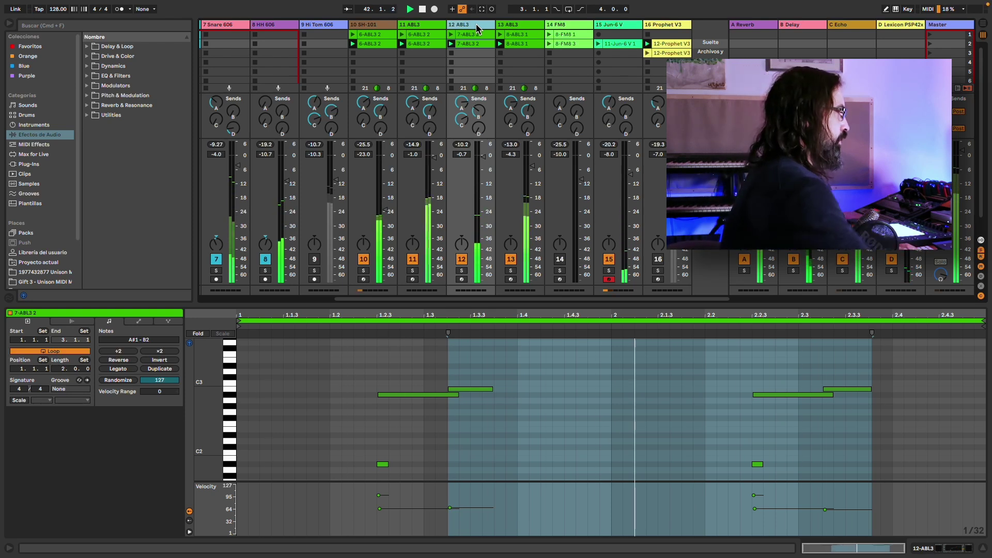
Step: Deactivate drum tracks 3 Snare 808, 4 Low Tom 808, 7 Snare 606 and 8 HH 606, keeping 5 Mid Tom 808 active
left_click_drag(494, 301, 357, 299)
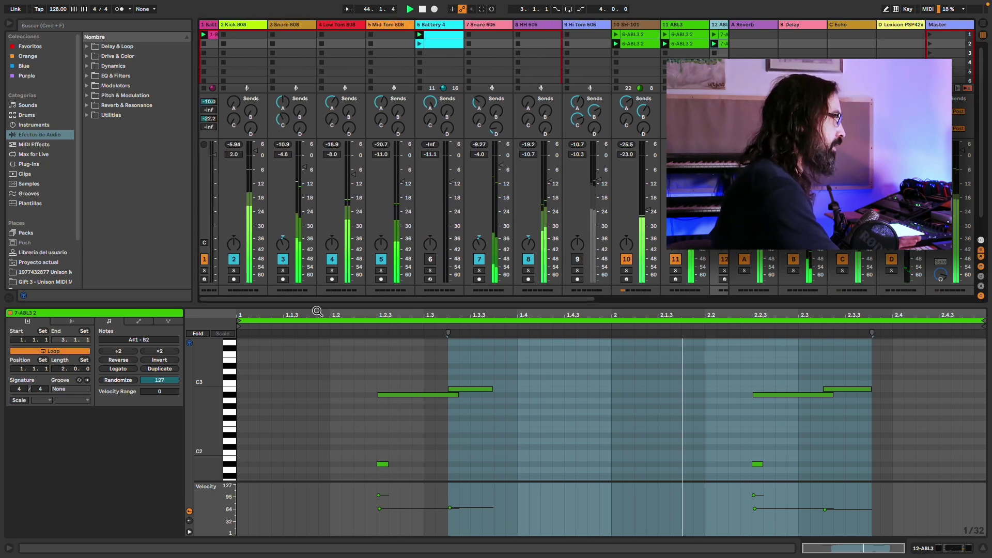
left_click(283, 259)
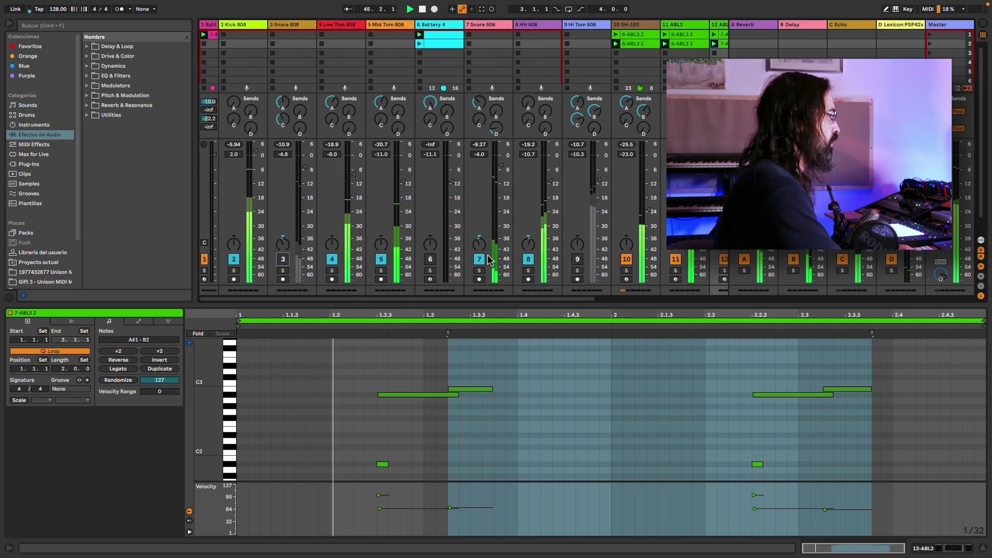
left_click(480, 259)
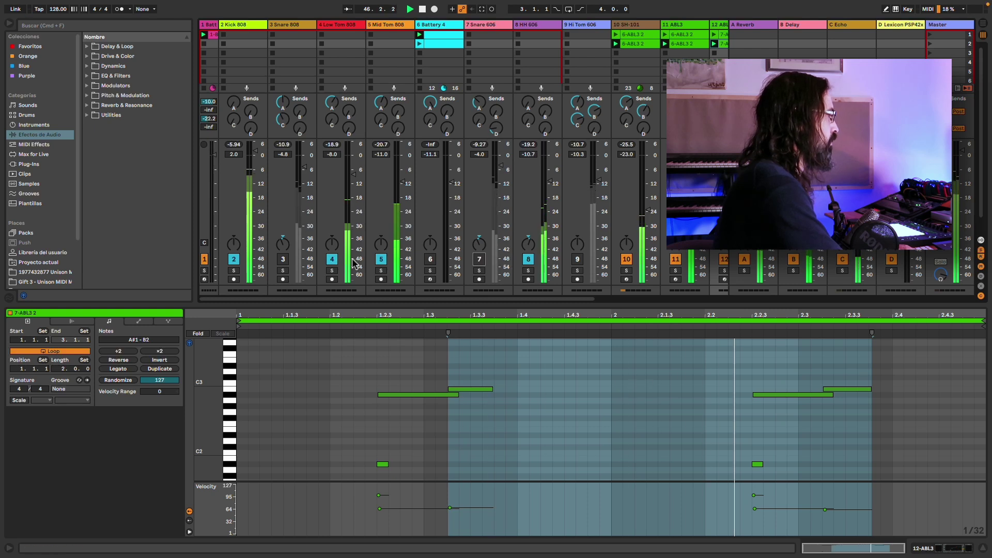
left_click(381, 259)
left_click(332, 259)
left_click(381, 259)
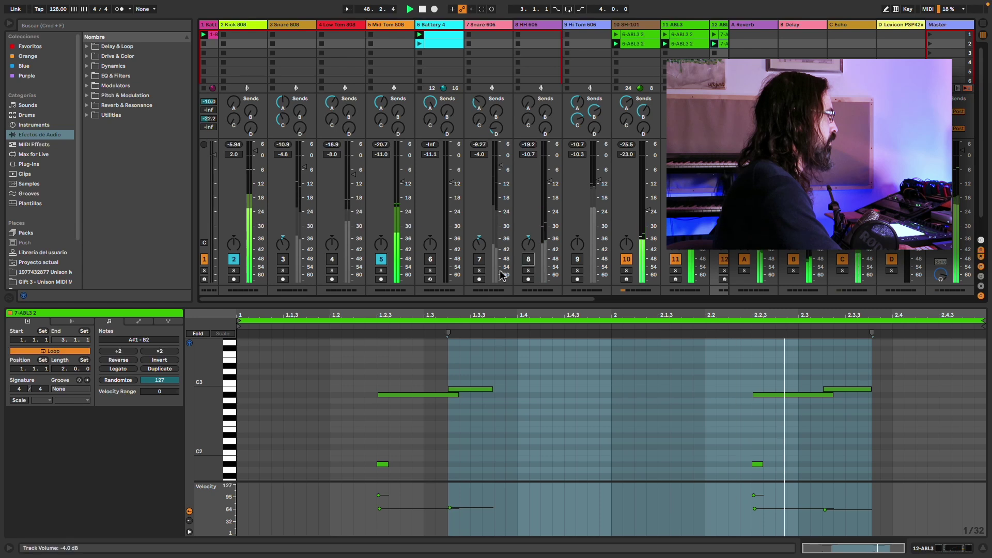
Step: Switch focus to track 13 ABL3 and back to 12 ABL3 while listening to the reduced mix
left_click_drag(480, 300, 631, 321)
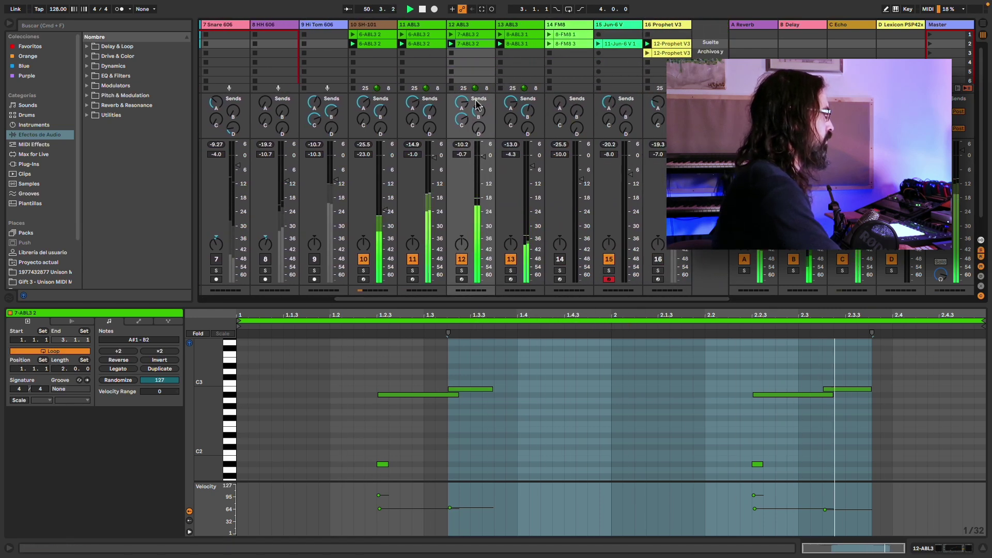
left_click(515, 25)
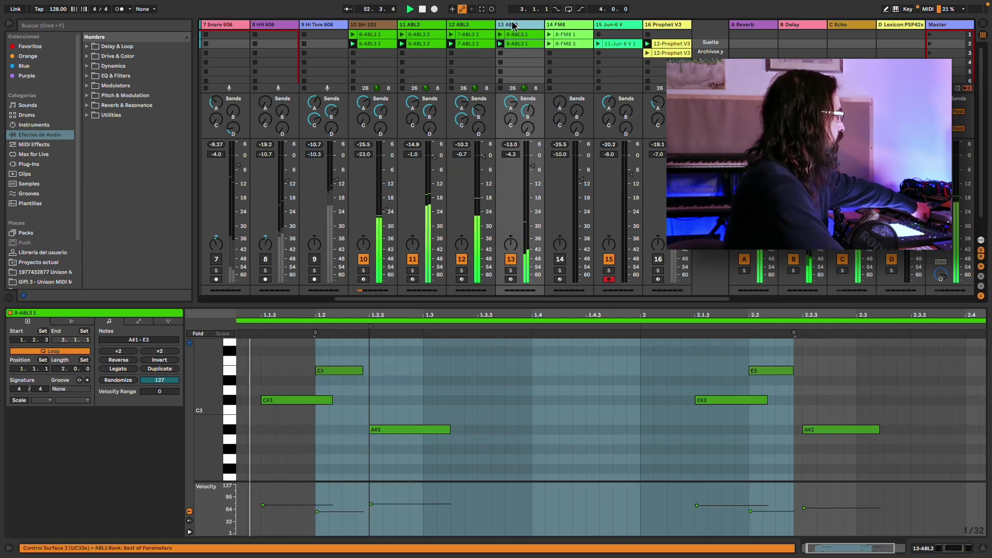
key("Left")
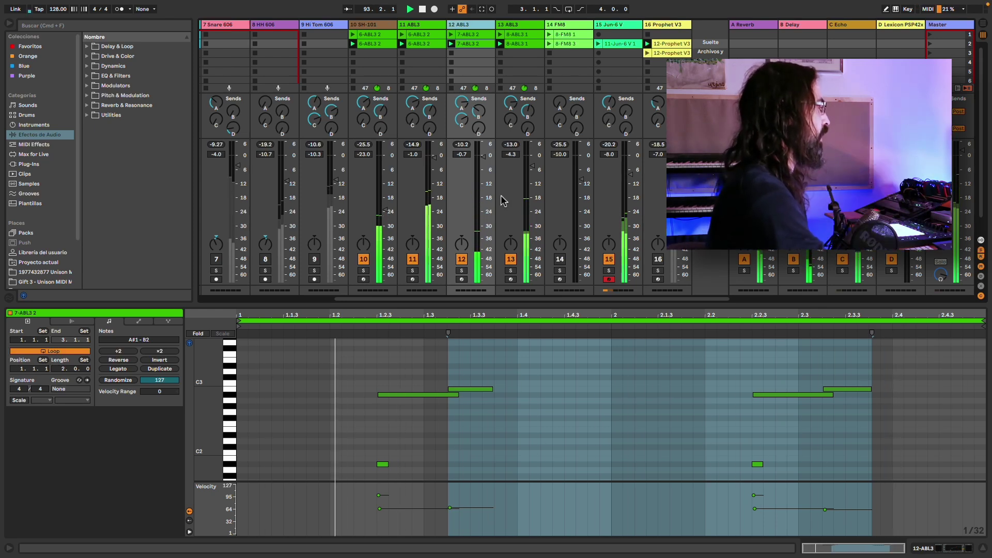
Step: Deactivate and reactivate tracks 13 ABL3 and 12 ABL3 in turn to compare the mix, leaving 13 inactive and stopping playback
left_click(510, 259)
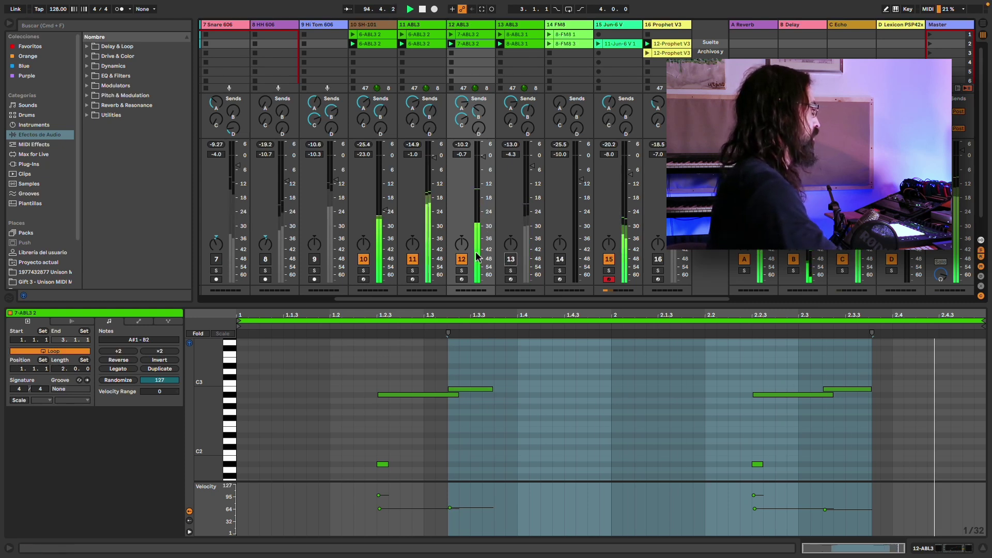
left_click(510, 259)
left_click(461, 259)
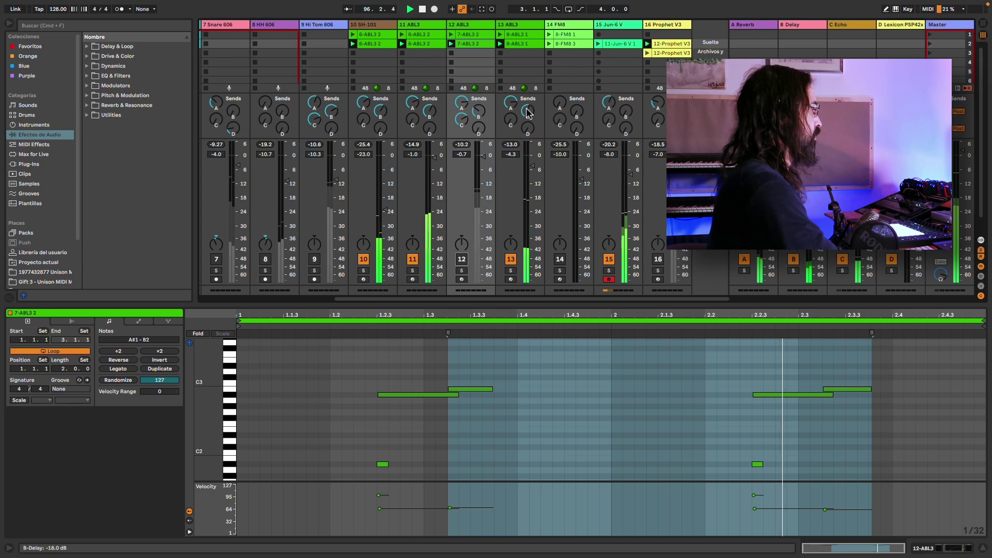
left_click(460, 259)
left_click(510, 259)
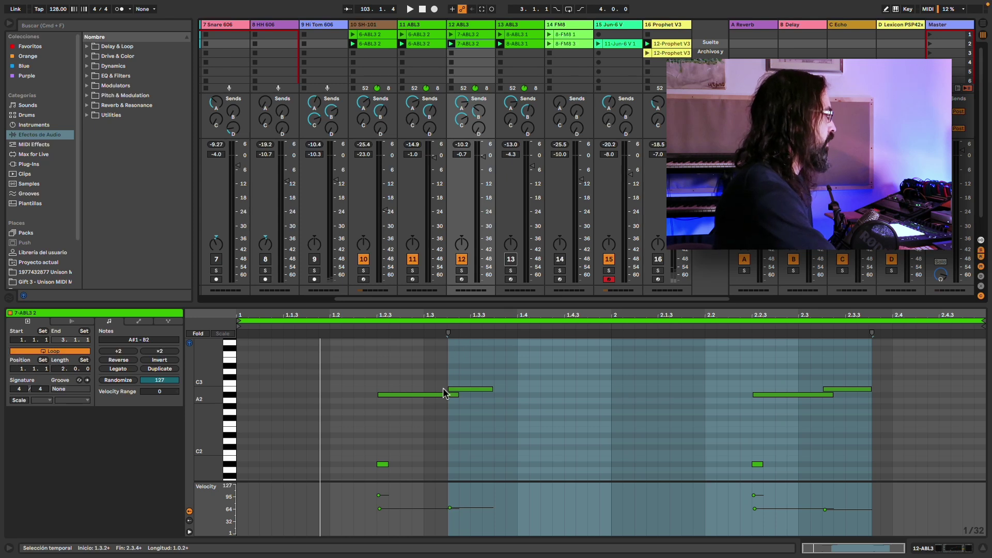
Step: Show the first 6 Battery 4 clip, activate tracks 3, 4 and 6 to 9, and set 9 Hi Tom 606's volume to -inf
left_click_drag(483, 299, 365, 307)
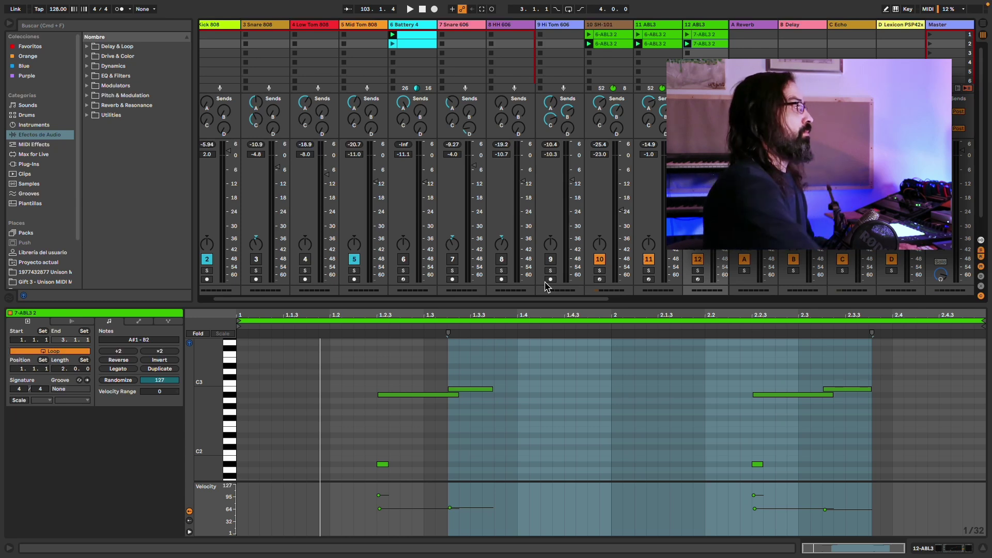
left_click(414, 37)
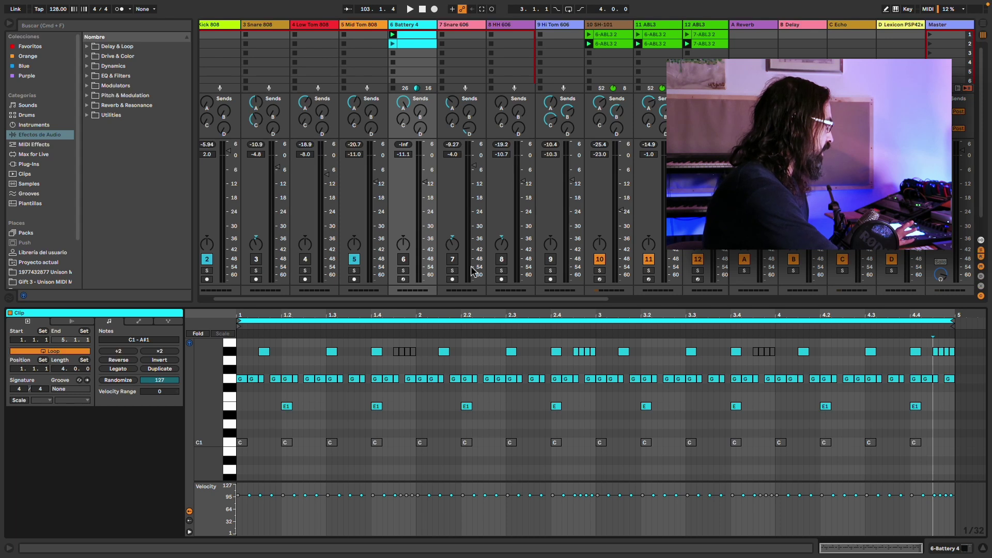
left_click(262, 260)
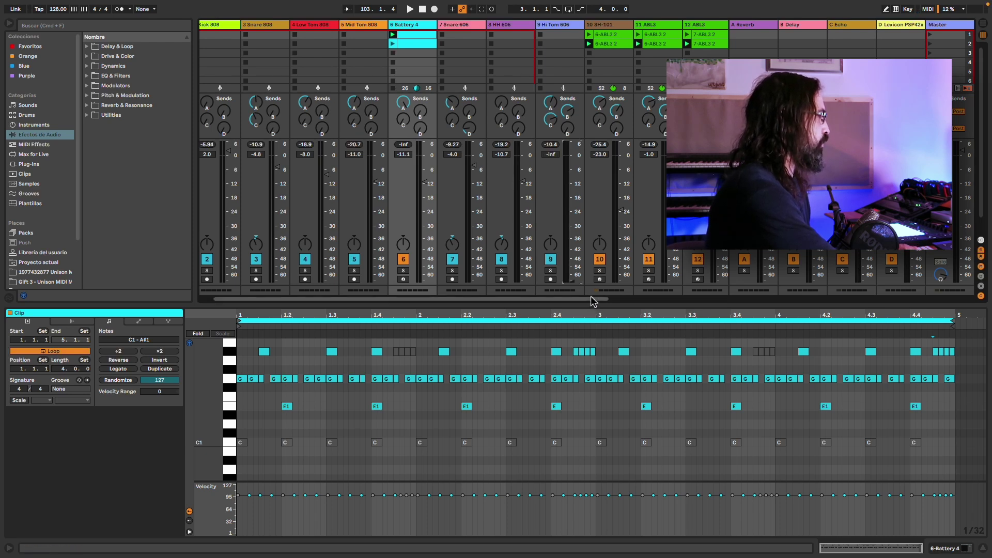
Step: Deactivate synth tracks 10 SH-101, 11 ABL3, 12 ABL3 and 15 Jun-6 V in the mix
left_click_drag(594, 299, 620, 297)
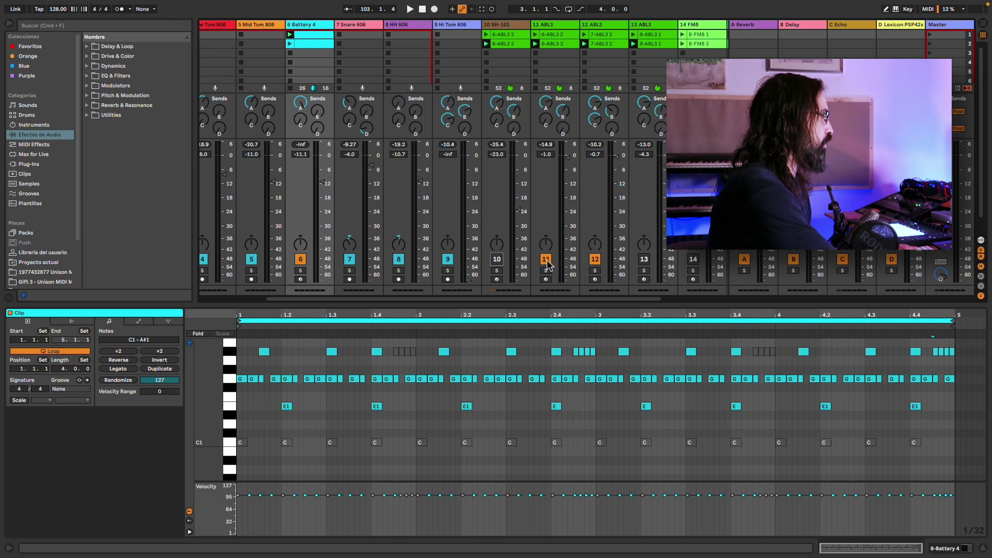
left_click_drag(600, 297, 667, 298)
left_click(607, 260)
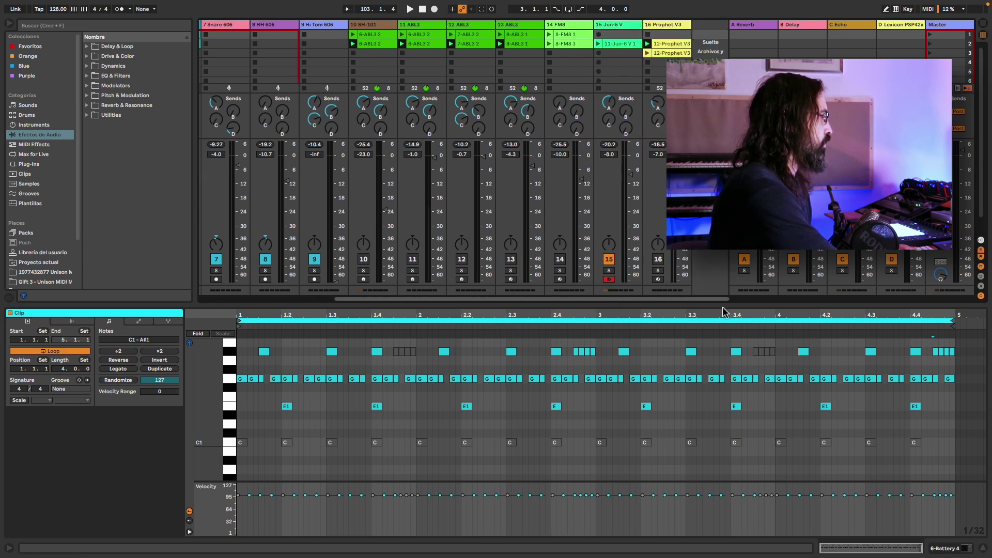
Step: Raise 9 Hi Tom 606's volume to -8.0 dB during playback and open PrimalTap from its effect chain
key("space")
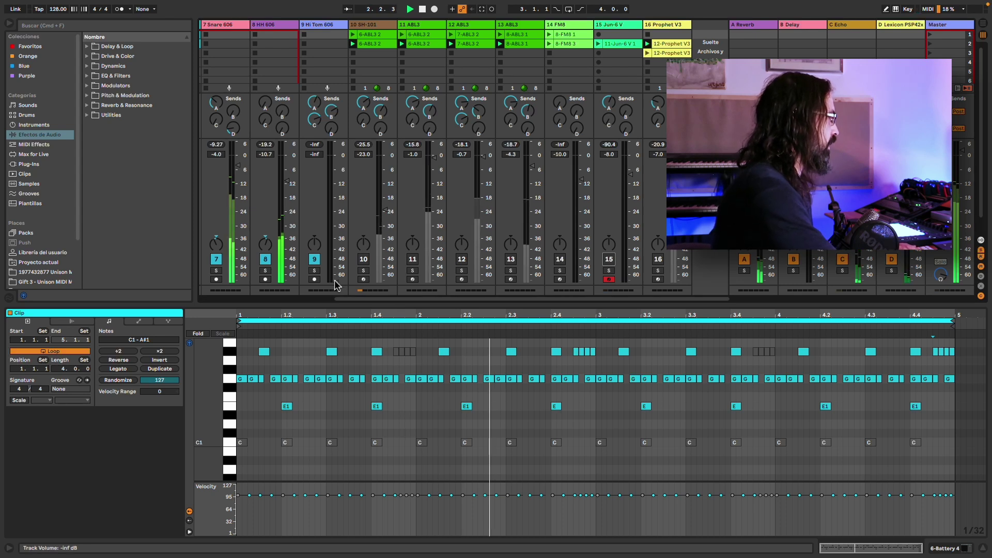
left_click_drag(338, 284, 295, 168)
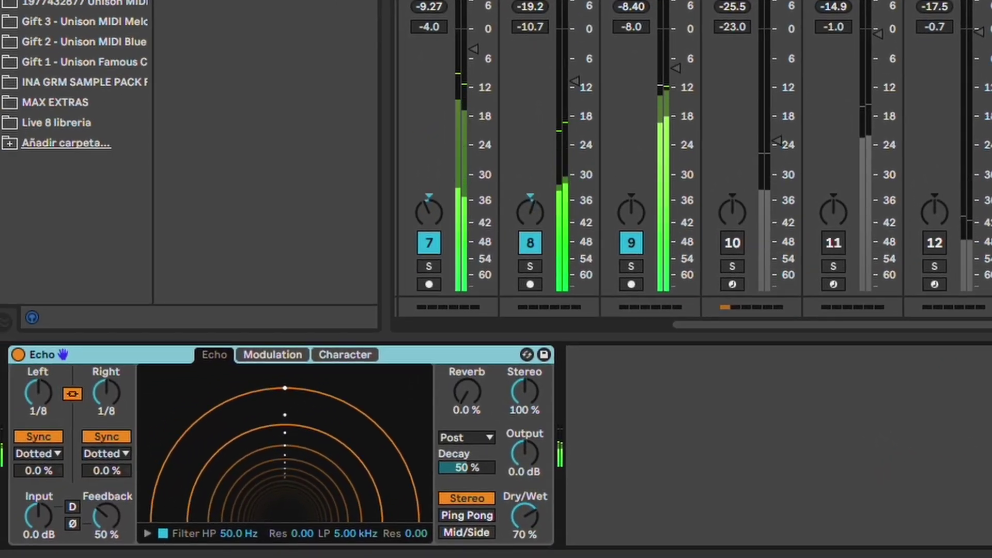
left_click(292, 8)
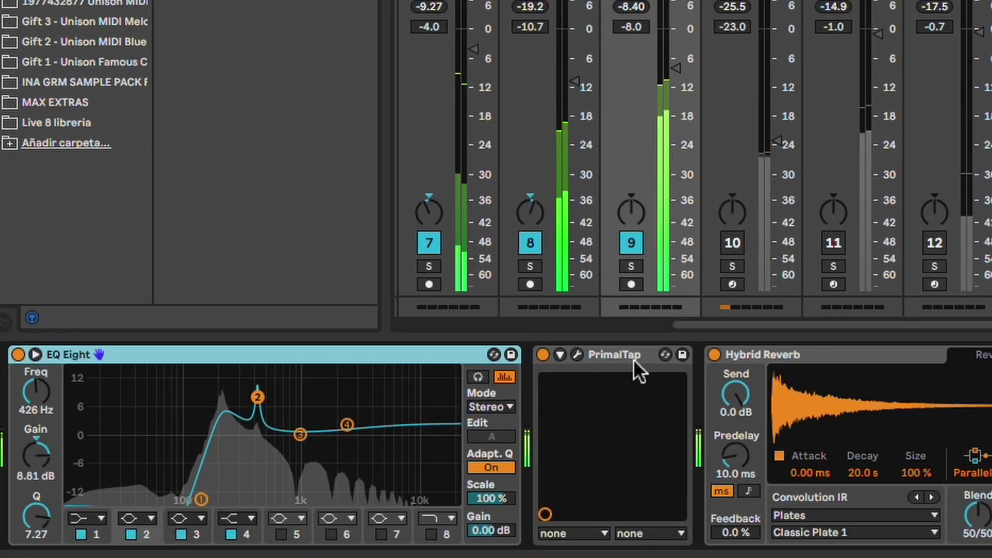
left_click(579, 355)
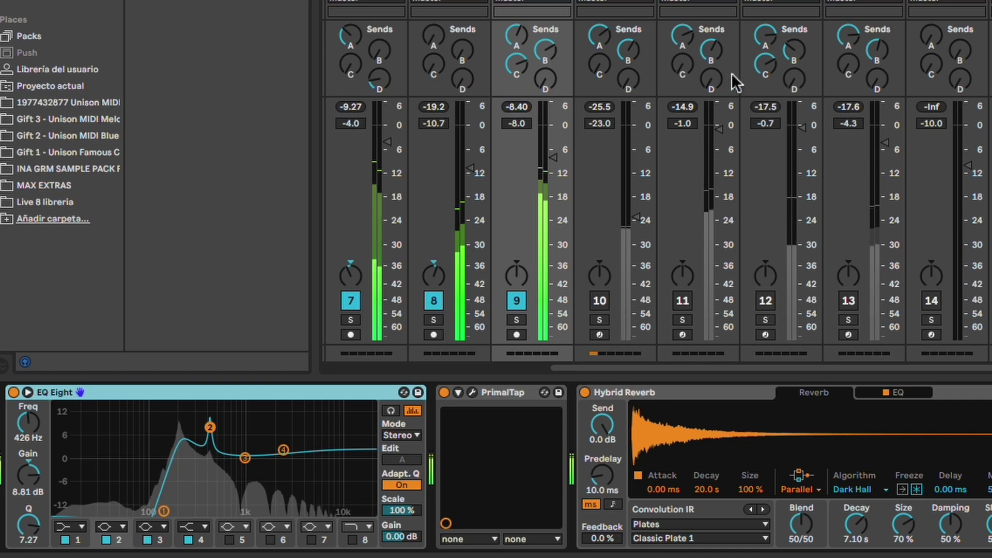
Step: Open the Battery 4 plug-in of track 6, select the HiTom 606 1 cell and adjust its Tune to the centre position
left_click_drag(673, 365, 531, 364)
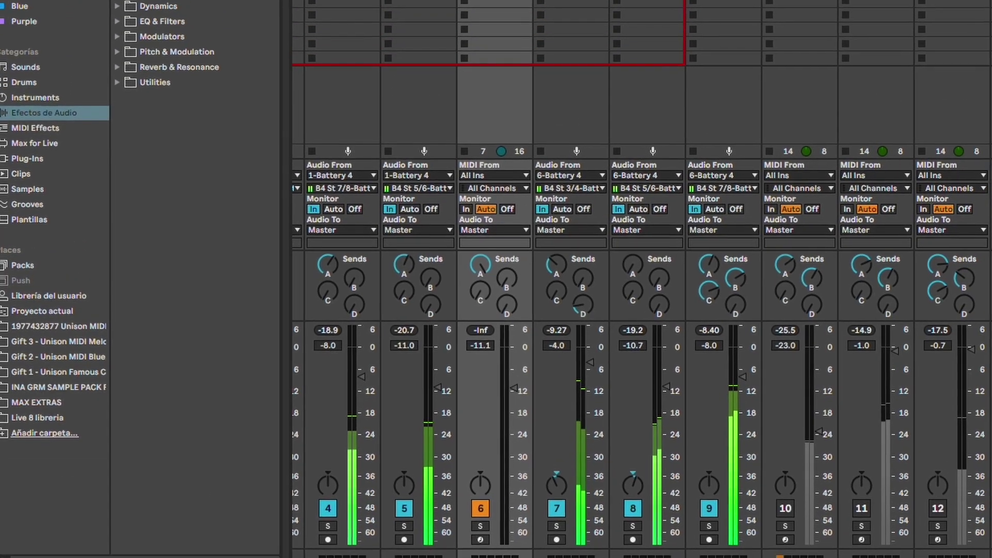
left_click(32, 557)
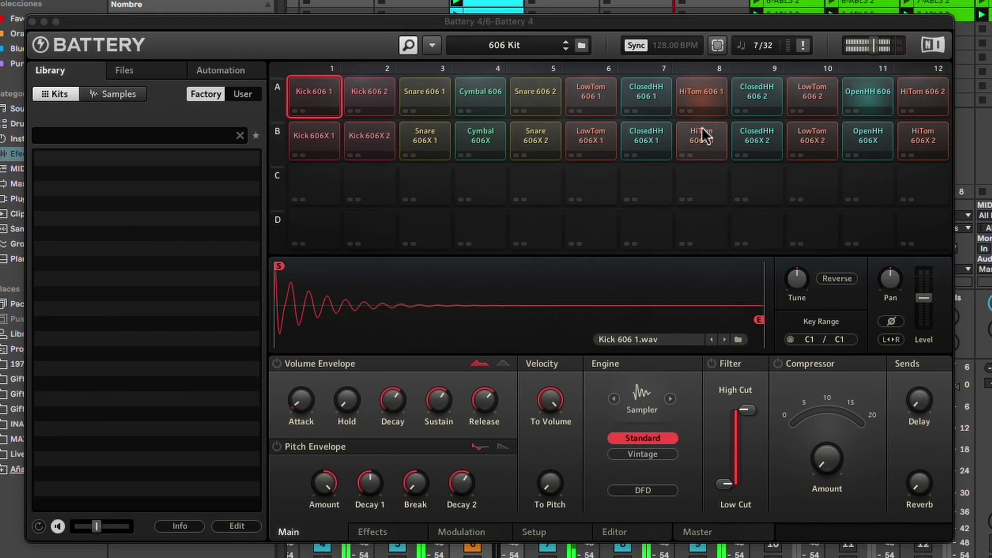
left_click(704, 94)
mouse_move(798, 283)
left_mouse_down()
mouse_move(806, 297)
mouse_move(809, 284)
left_mouse_up()
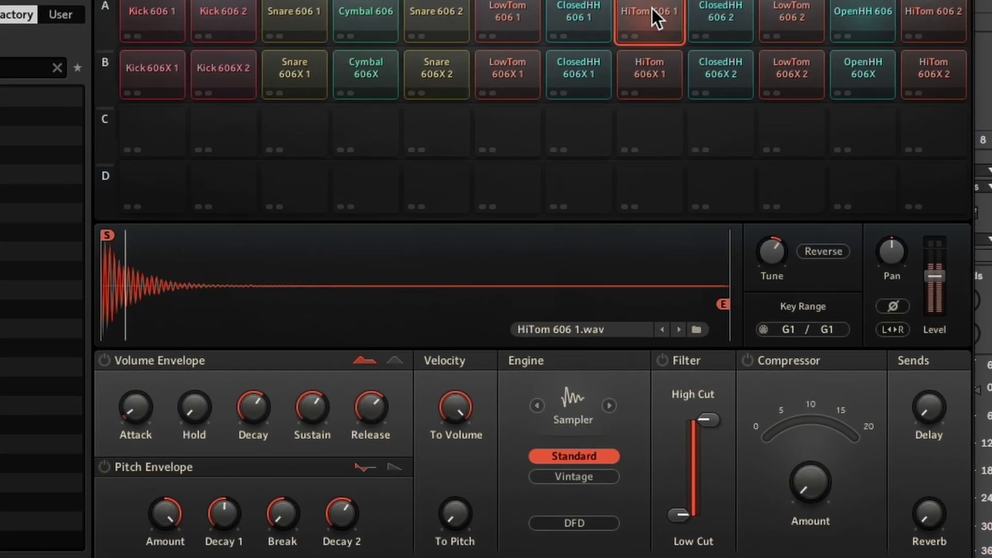
left_click_drag(721, 172, 748, 169)
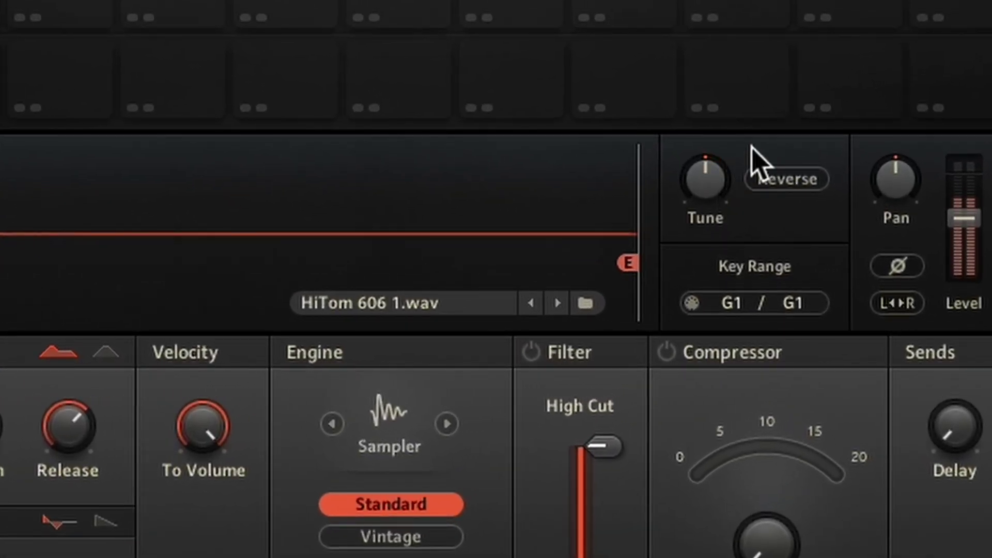